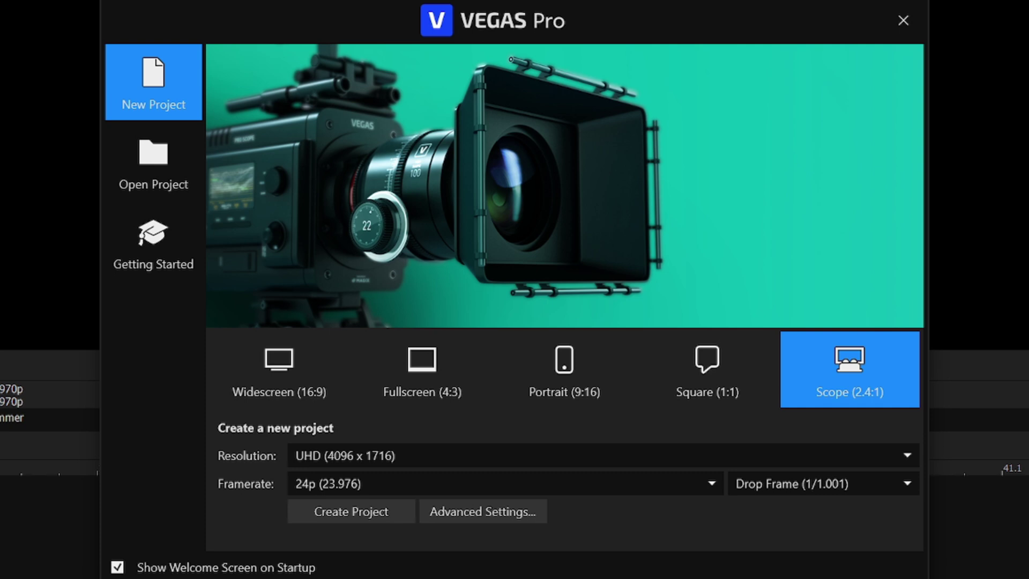
# Step: Choose the Widescreen (16:9) 3840 x 2160 template for the new project
pyautogui.click(279, 397)
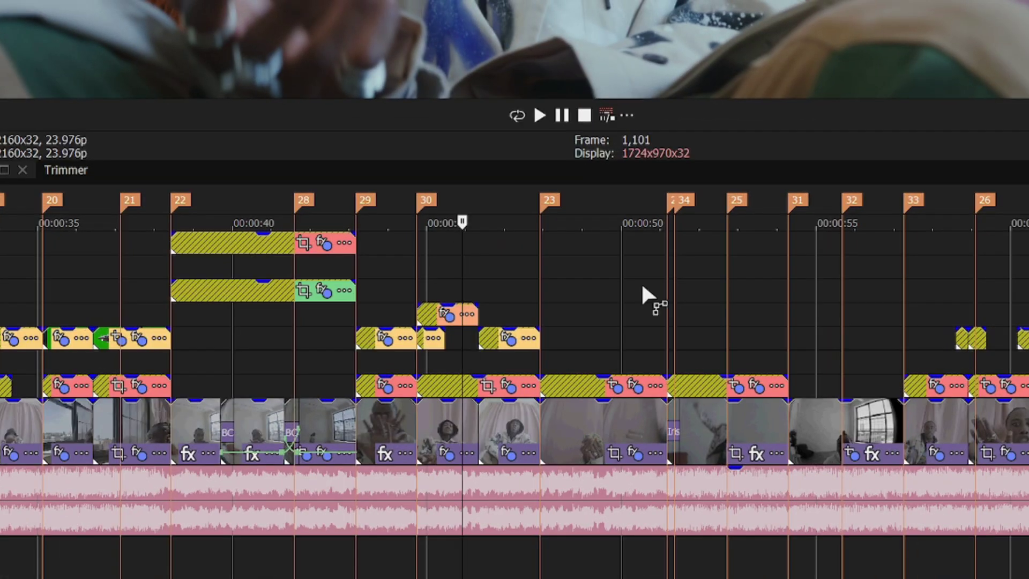
# Step: Box-select the clips after marker 30 and shift them about 0.17 seconds later
pyautogui.moveTo(589, 294); pyautogui.dragTo(1027, 515)
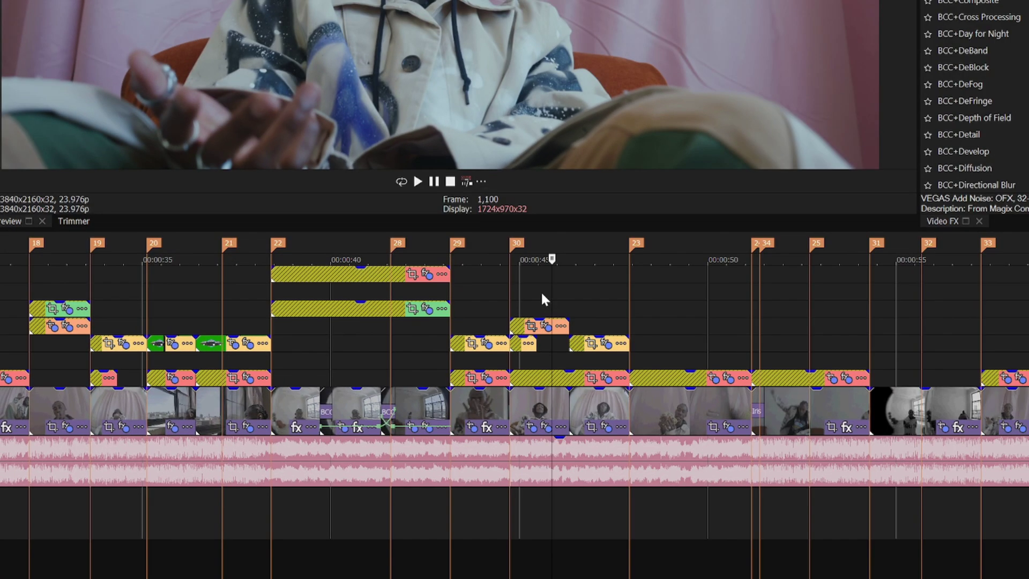
pyautogui.moveTo(542, 290); pyautogui.dragTo(881, 427)
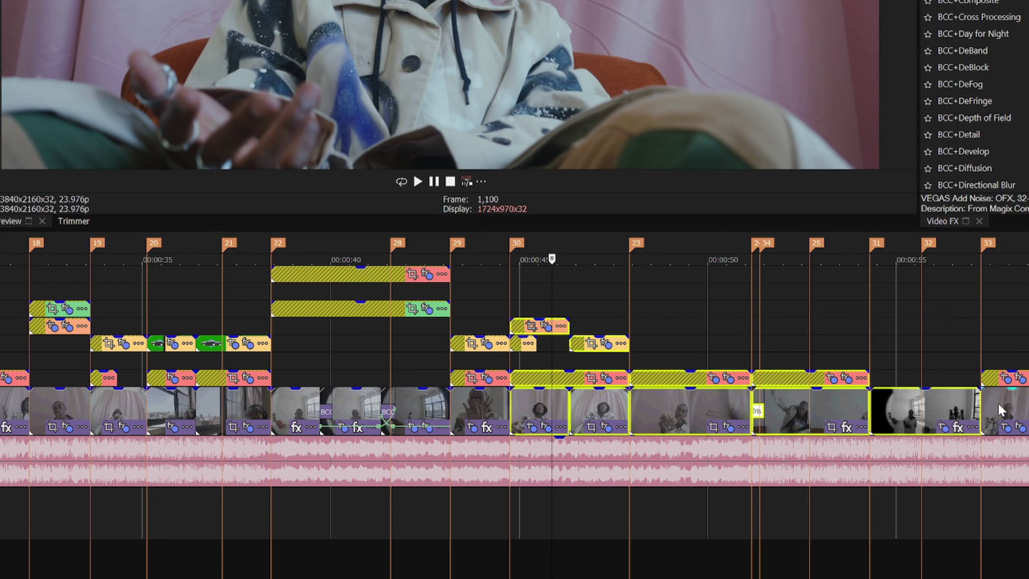
pyautogui.moveTo(580, 417); pyautogui.dragTo(621, 407)
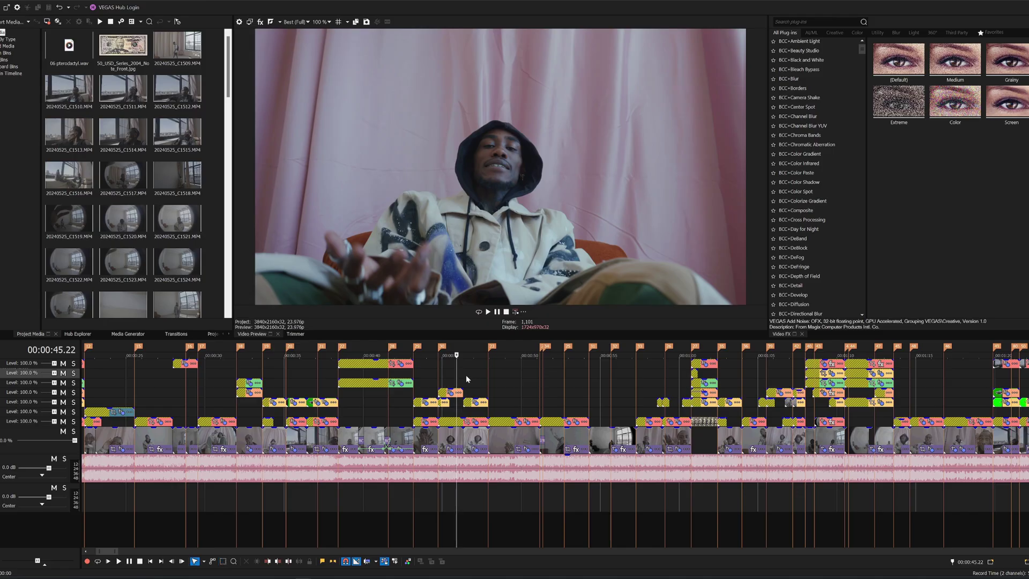
pyautogui.hotkey('ctrl', 'd')
pyautogui.hotkey('ctrl', 'd')
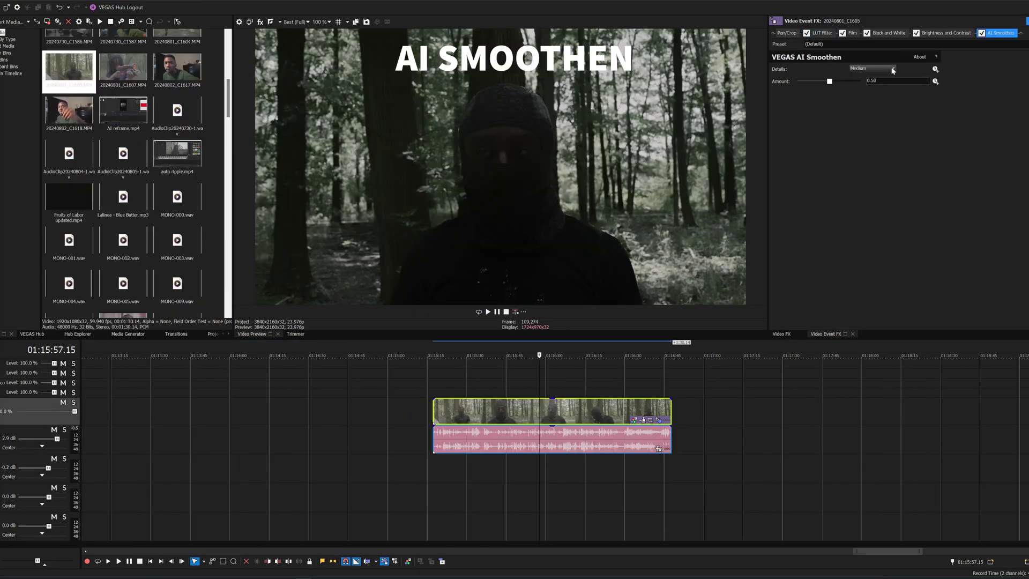
# Step: Return to the Normal edit tool and pick the AI Sharpen detail level
pyautogui.click(893, 69)
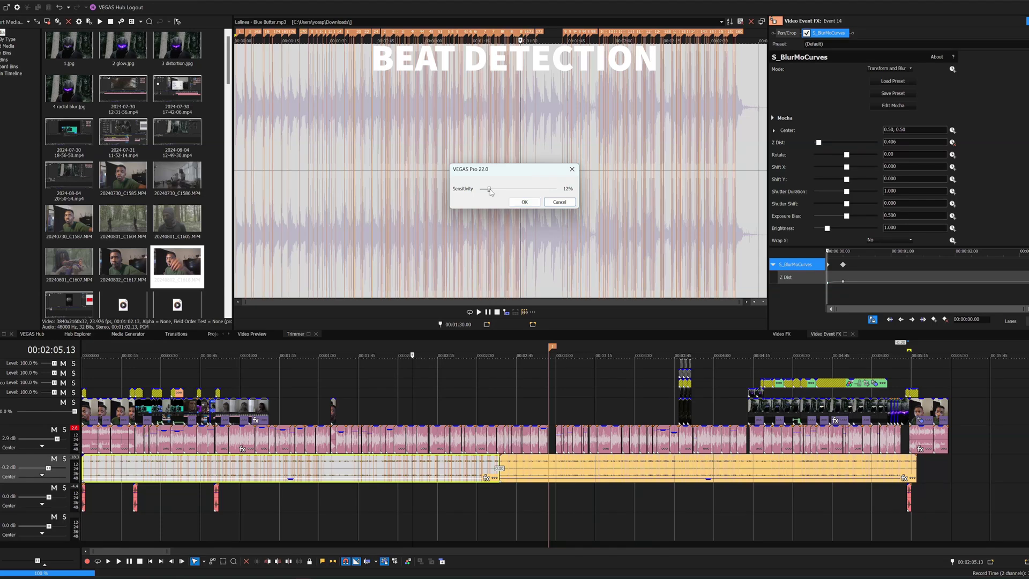
# Step: Raise beat detection sensitivity, run Beat Detection on the event, and reposition the living-room clip
pyautogui.moveTo(491, 192); pyautogui.dragTo(514, 192)
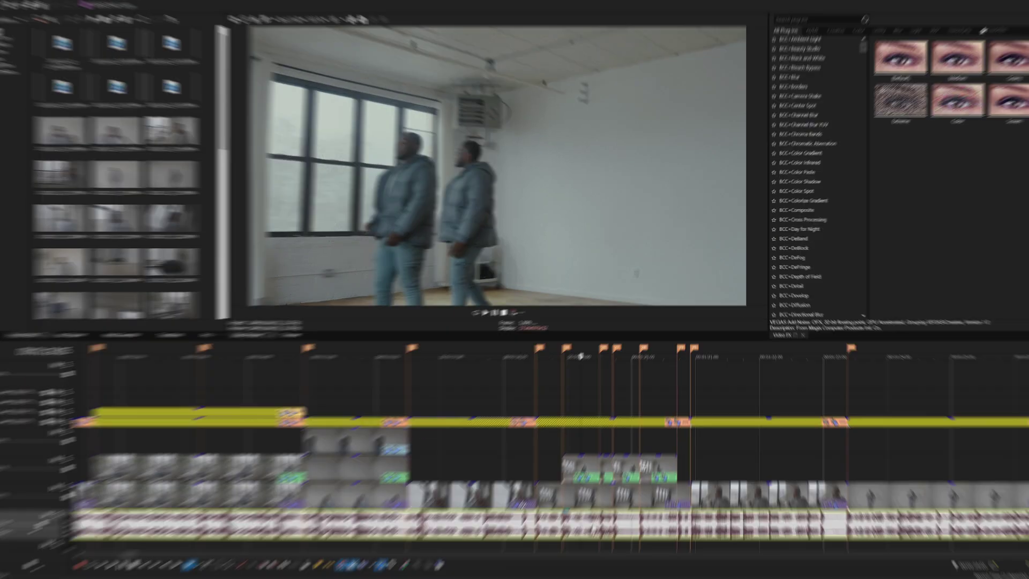
pyautogui.rightClick(582, 467)
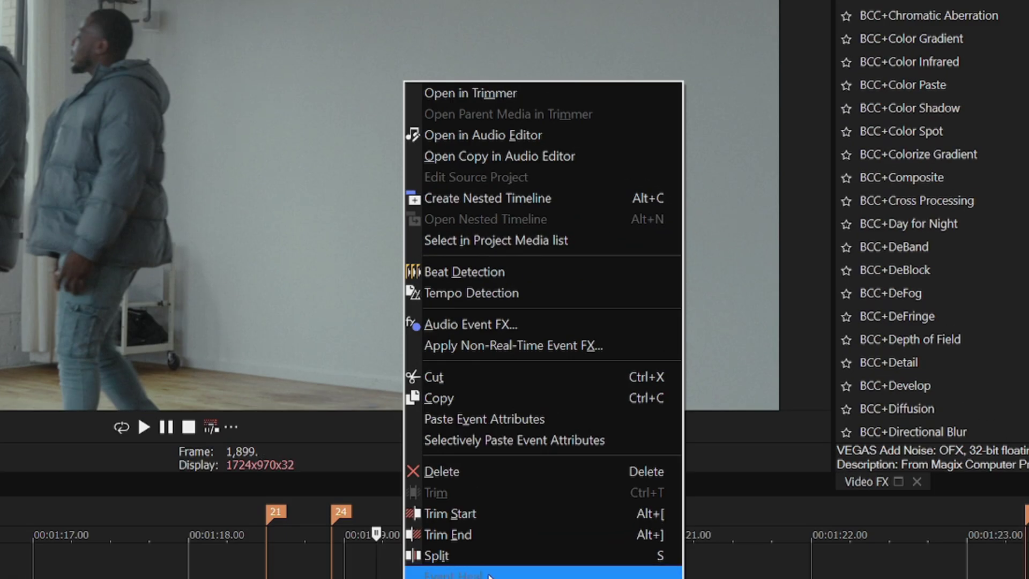
pyautogui.click(630, 249)
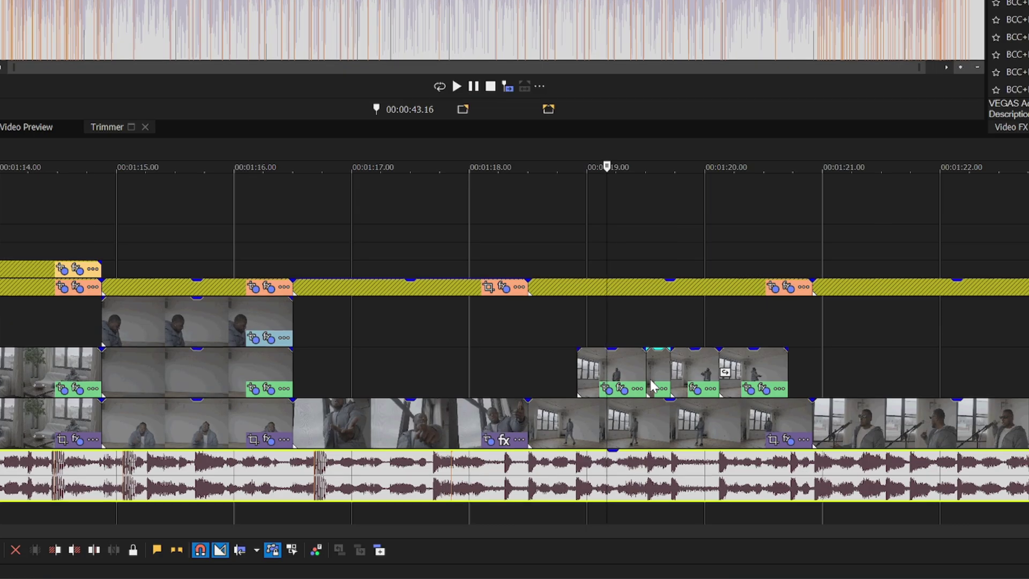
pyautogui.scroll(-2, 649, 385)
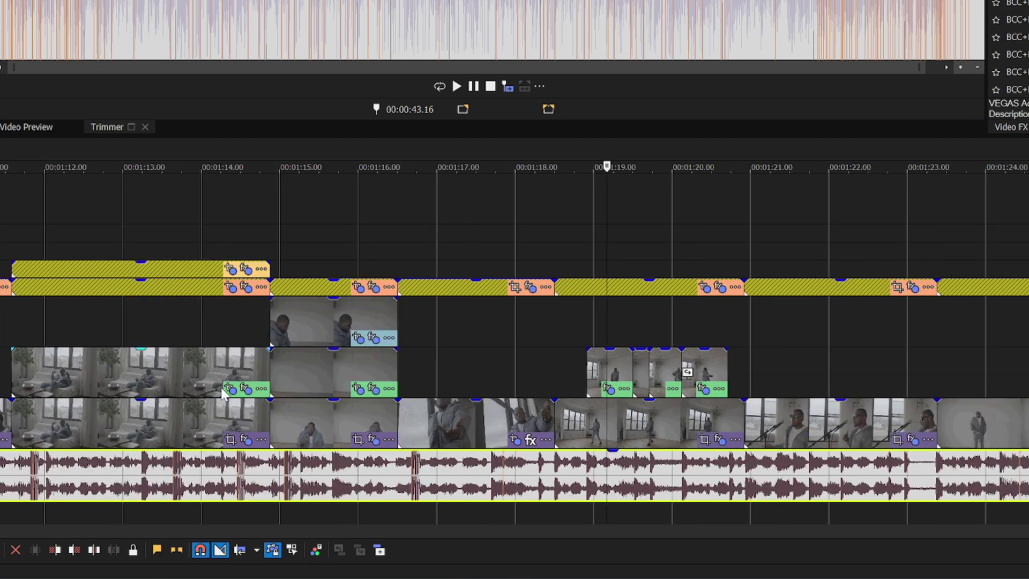
pyautogui.moveTo(201, 417); pyautogui.dragTo(142, 420)
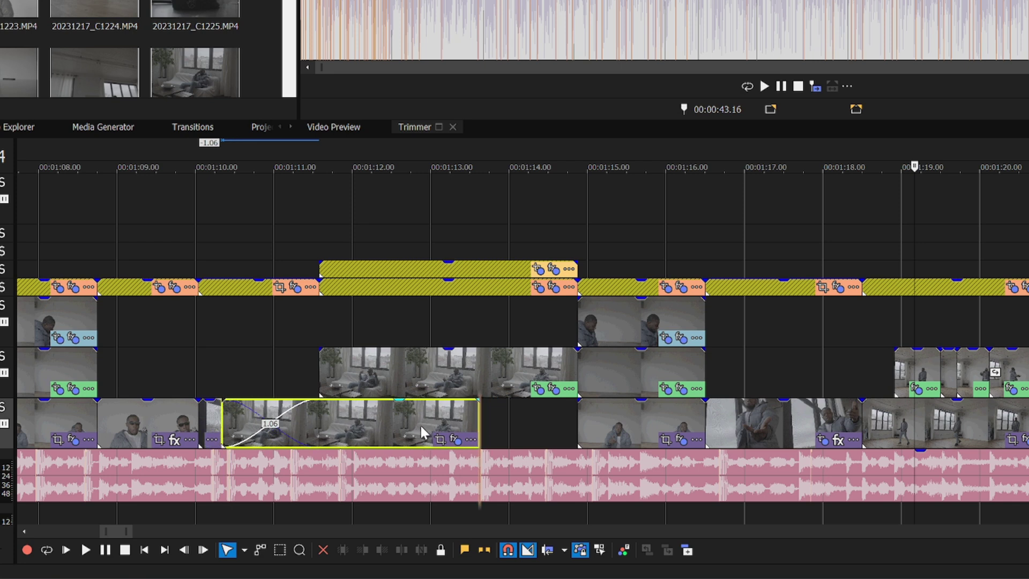
pyautogui.moveTo(450, 422); pyautogui.dragTo(517, 417)
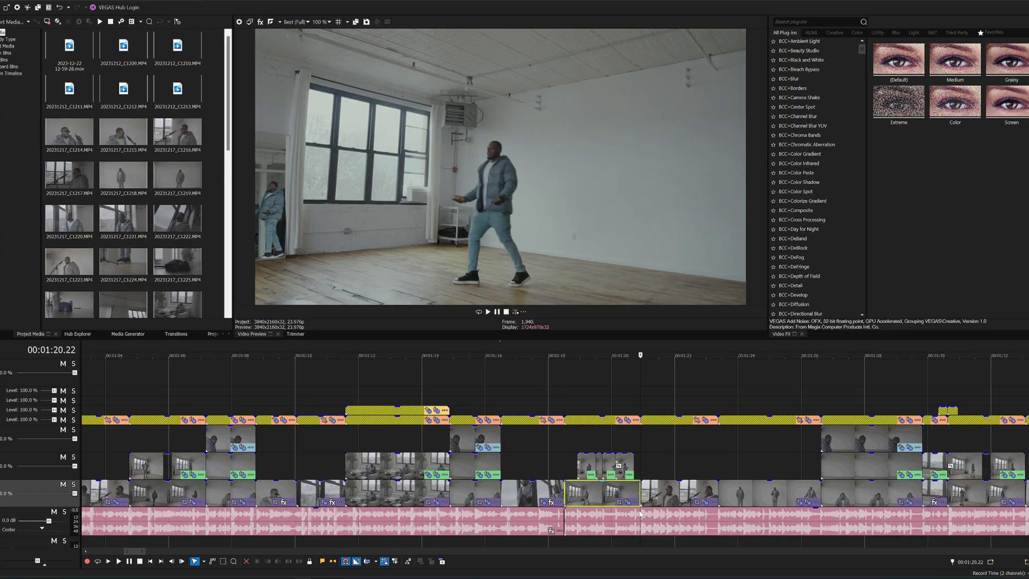
# Step: Trim the short audio event, run Beat Detection on it, and reach the trimmer's Edit Visible Button Set
pyautogui.moveTo(642, 519); pyautogui.dragTo(641, 516)
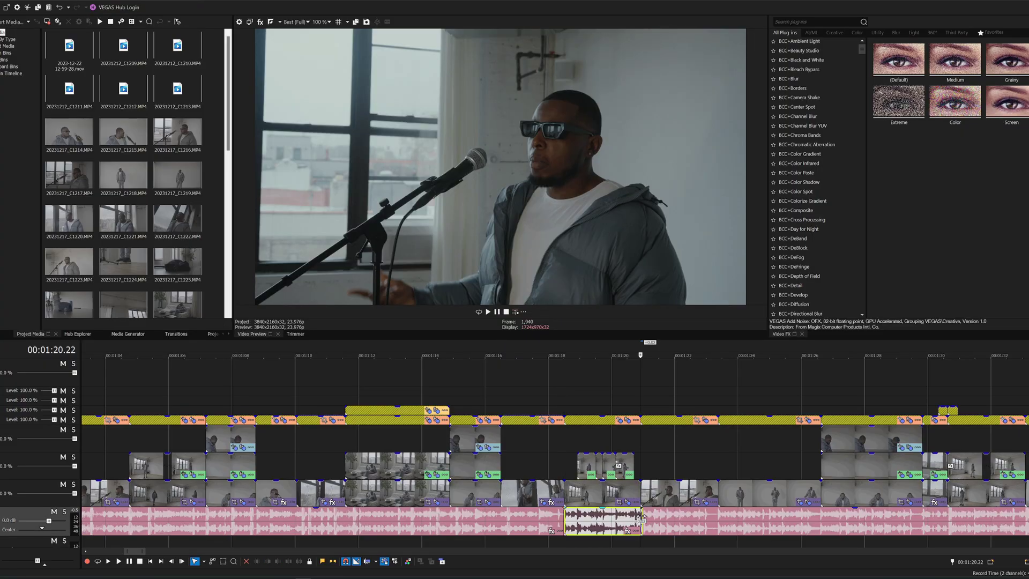
pyautogui.rightClick(569, 519)
pyautogui.click(570, 261)
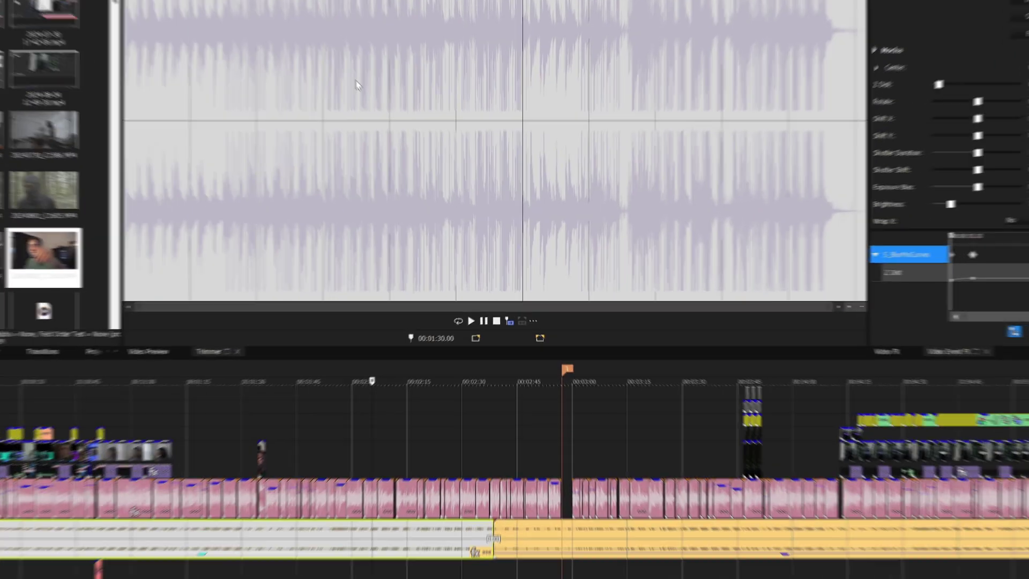
pyautogui.click(533, 321)
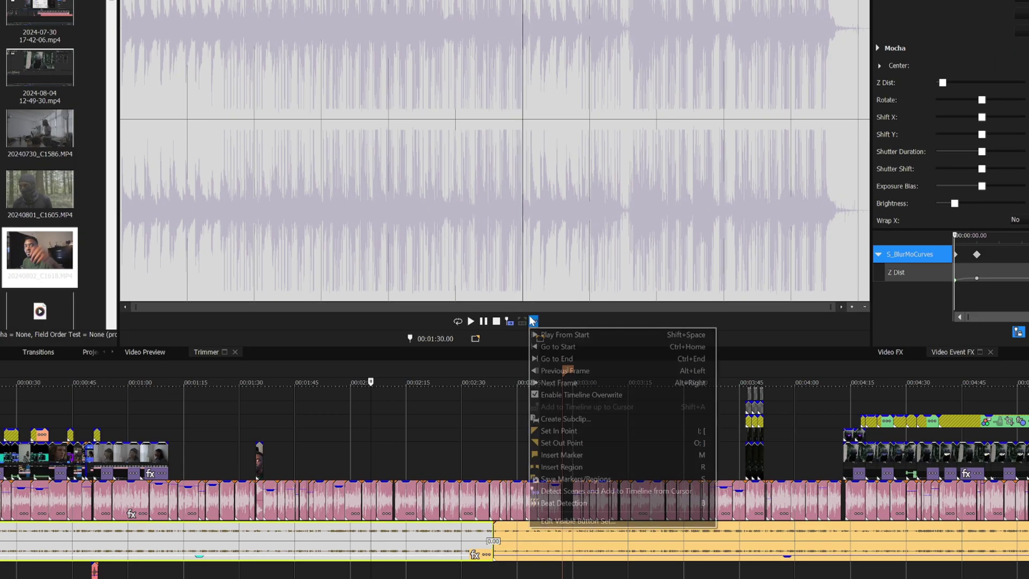
pyautogui.click(614, 521)
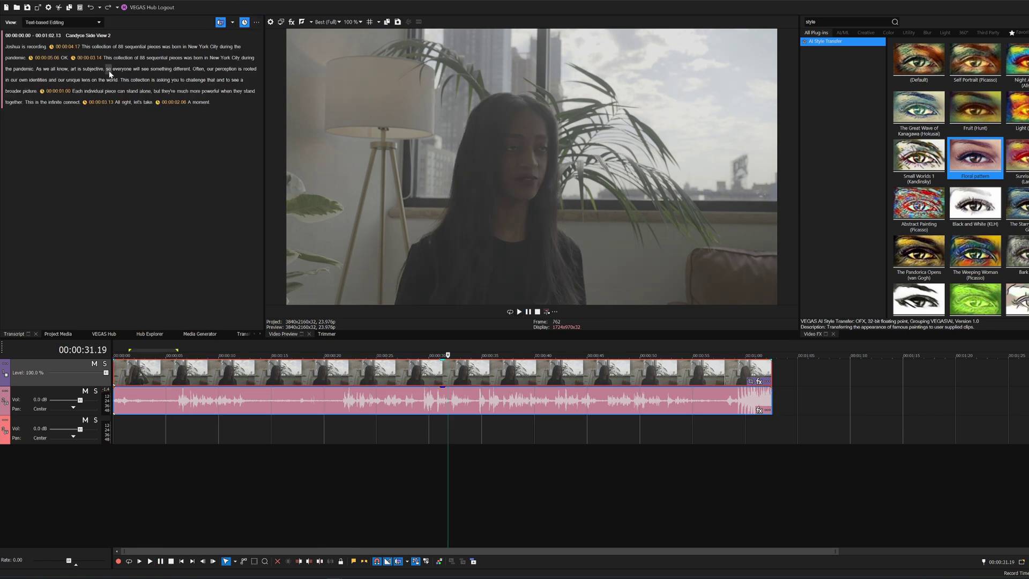
# Step: Delete 'so everyone will see something different' from the transcript and trim the interview clip's end
pyautogui.moveTo(108, 69); pyautogui.dragTo(170, 72)
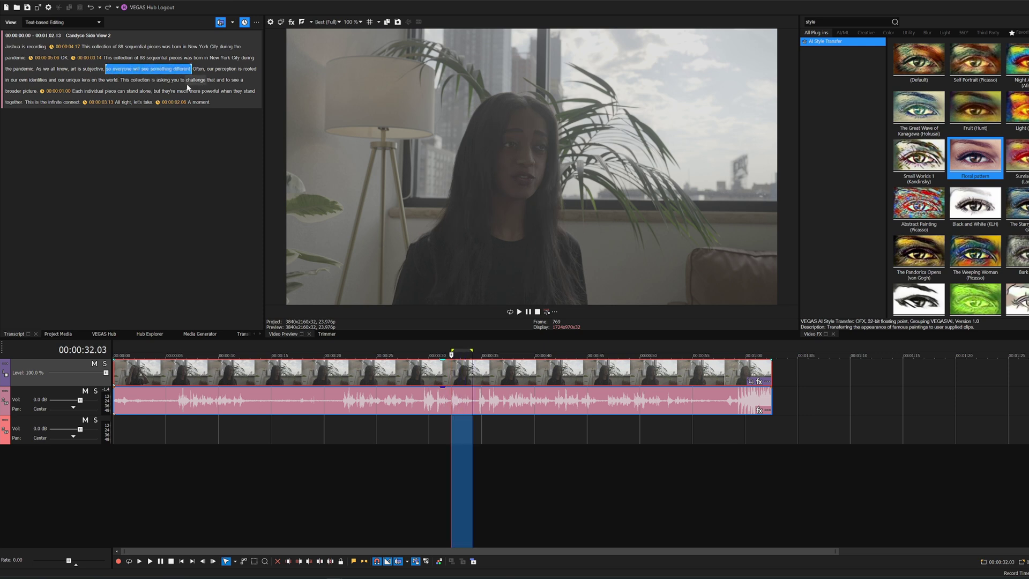
pyautogui.press('Delete')
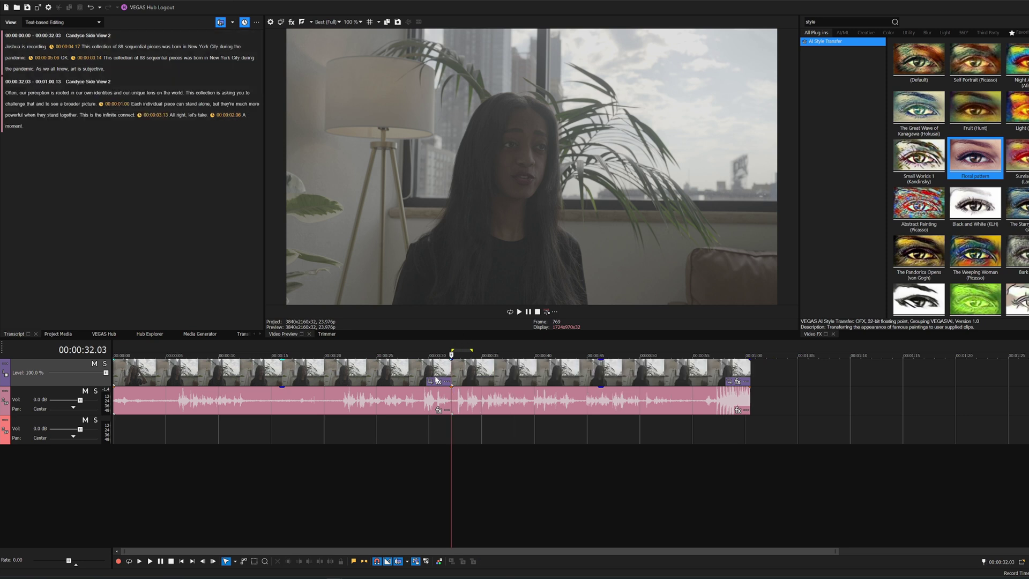
pyautogui.click(434, 378)
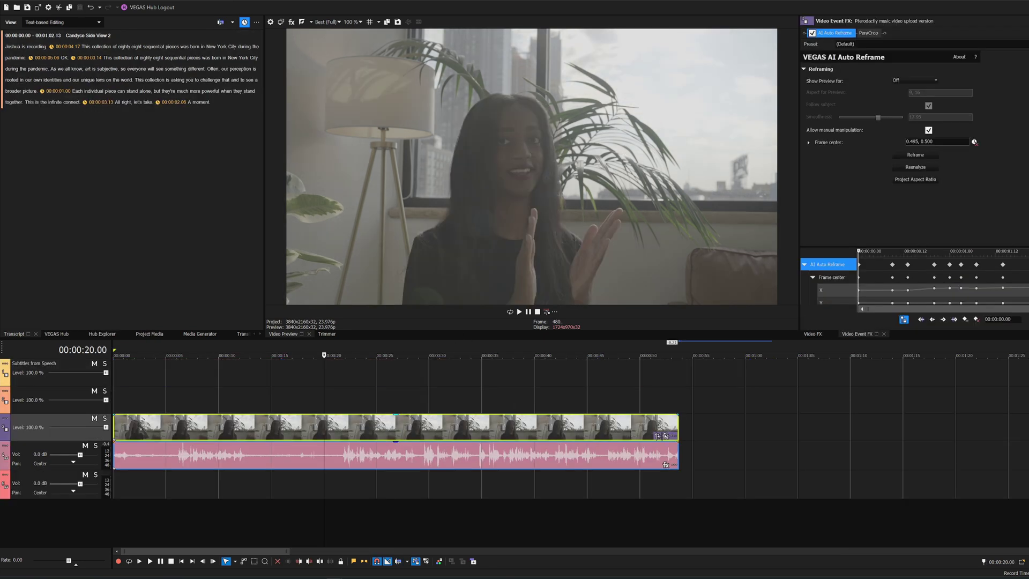
pyautogui.moveTo(678, 441); pyautogui.dragTo(489, 442)
# Step: Turn Ripple editing on, toggling it off and back on
pyautogui.click(232, 23)
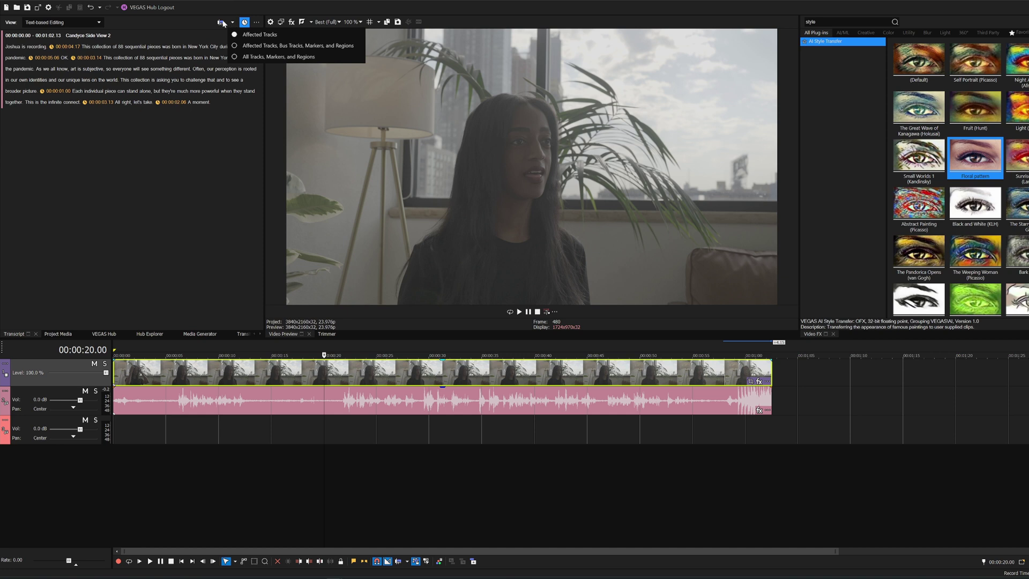
pyautogui.click(222, 24)
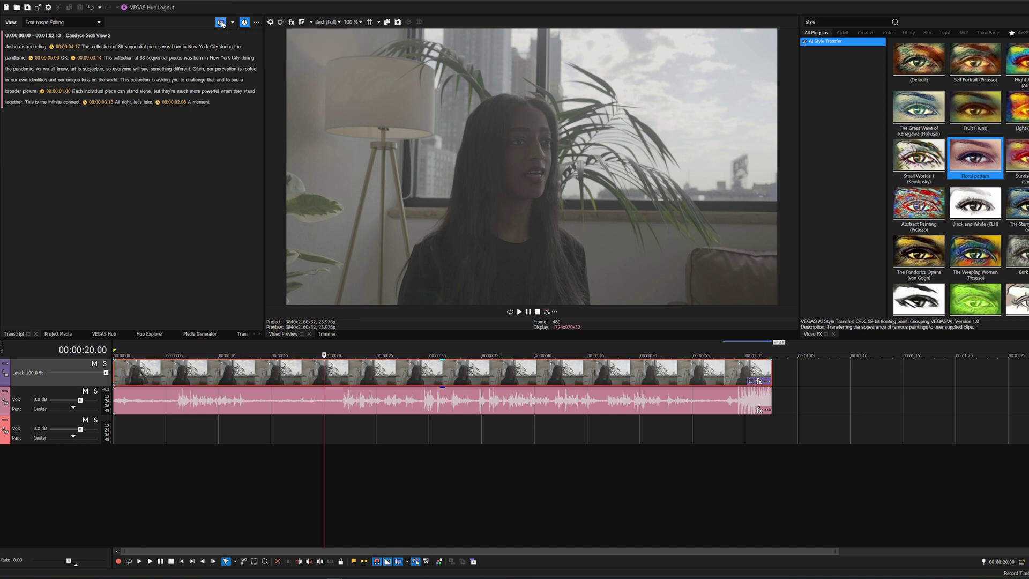
pyautogui.click(222, 24)
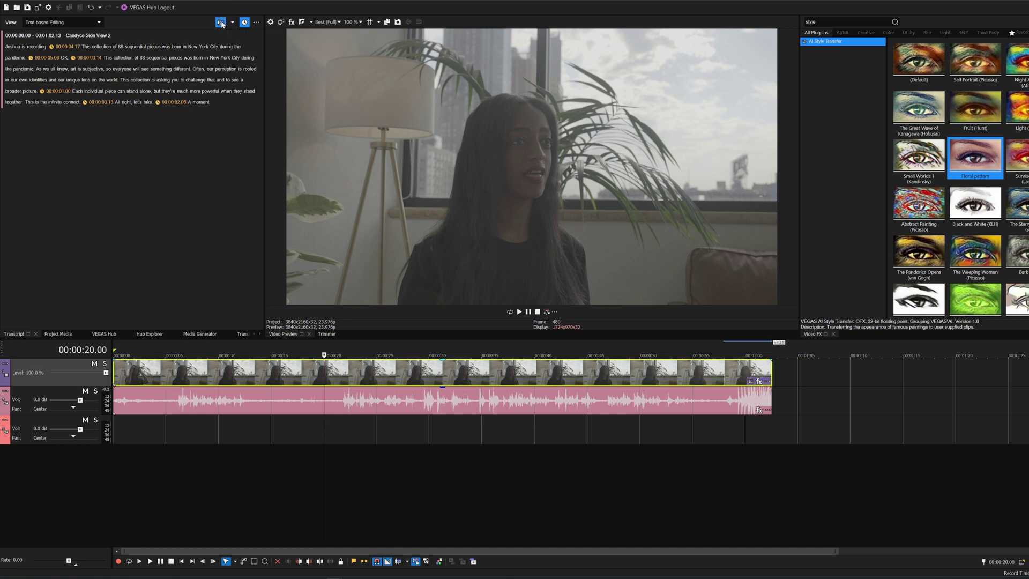
pyautogui.click(222, 24)
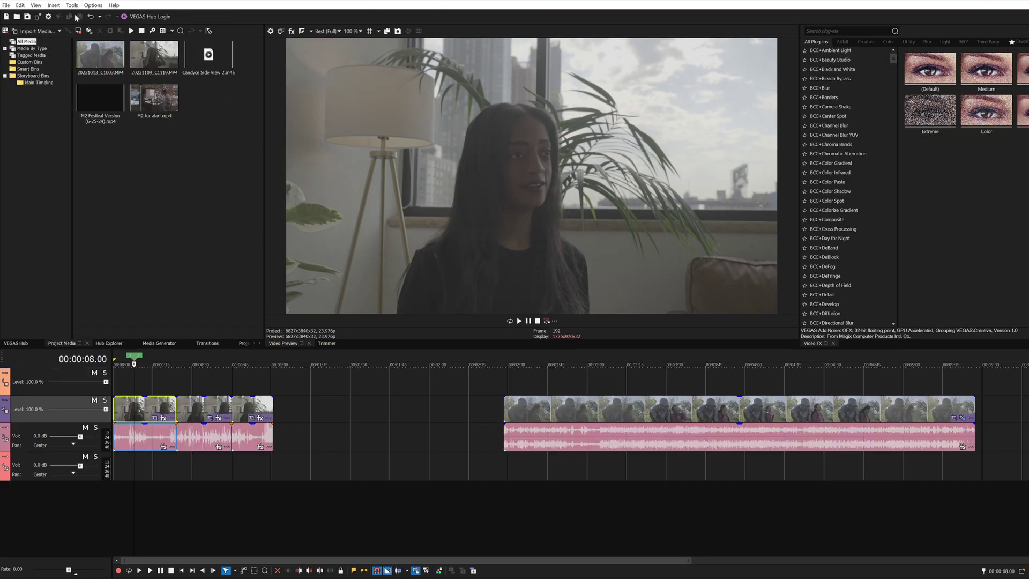
# Step: Transcribe the interview with AI Speech to Text and replace every 88 with 'eighty eight'
pyautogui.click(72, 5)
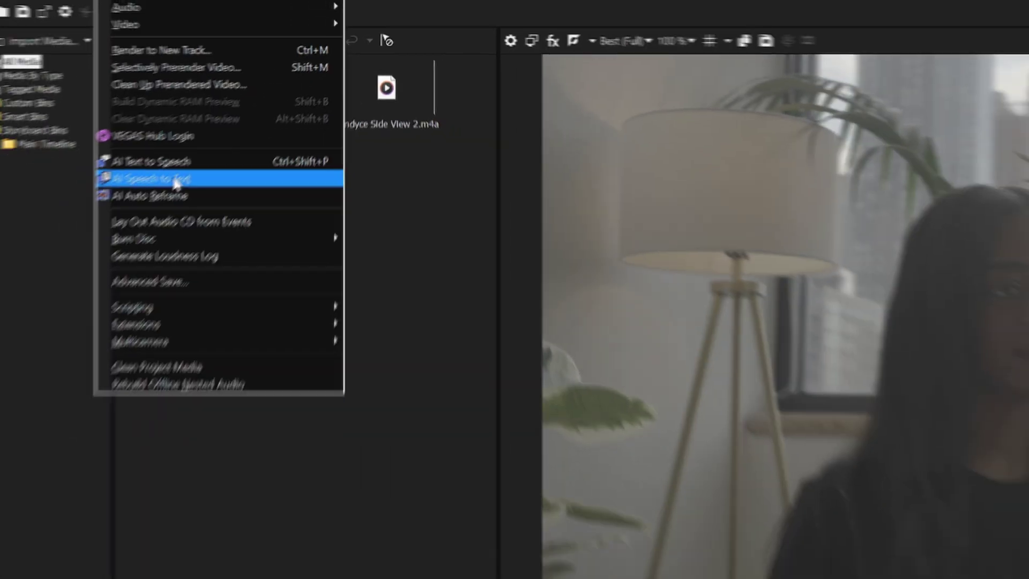
pyautogui.click(144, 196)
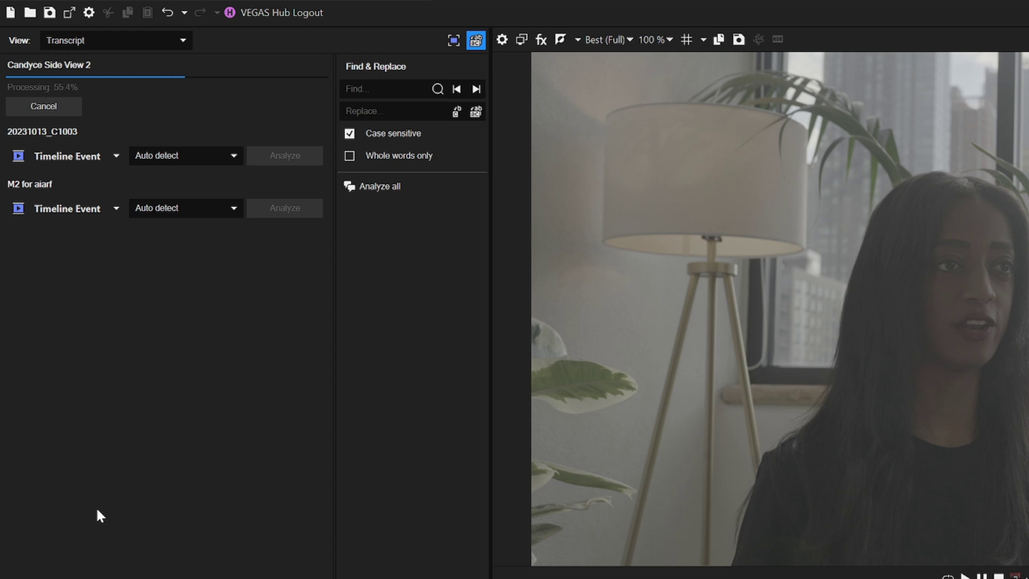
pyautogui.click(392, 88)
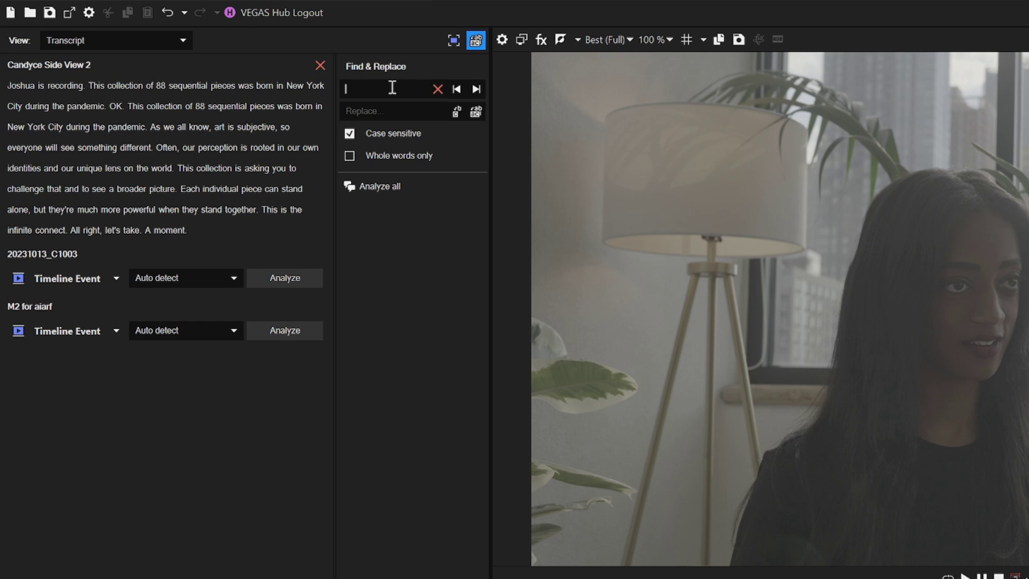
pyautogui.write('88')
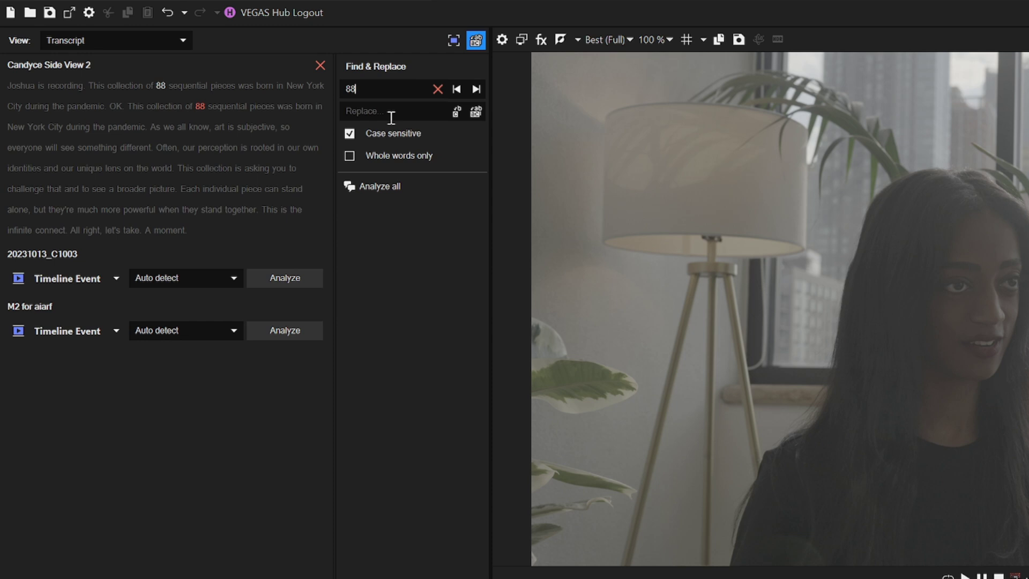
pyautogui.click(392, 118)
pyautogui.write('e')
pyautogui.write('ighty ei')
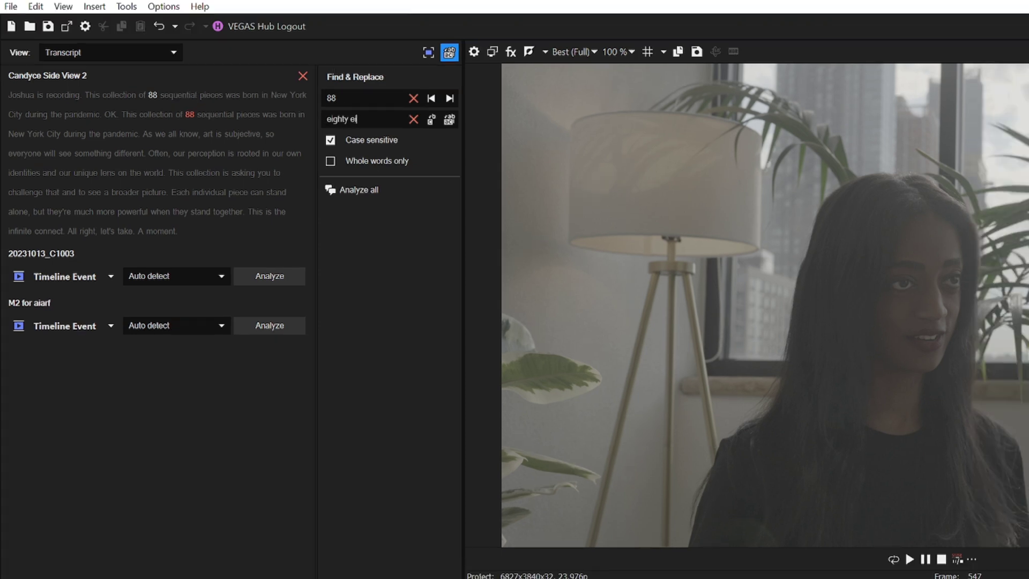
pyautogui.write('ght')
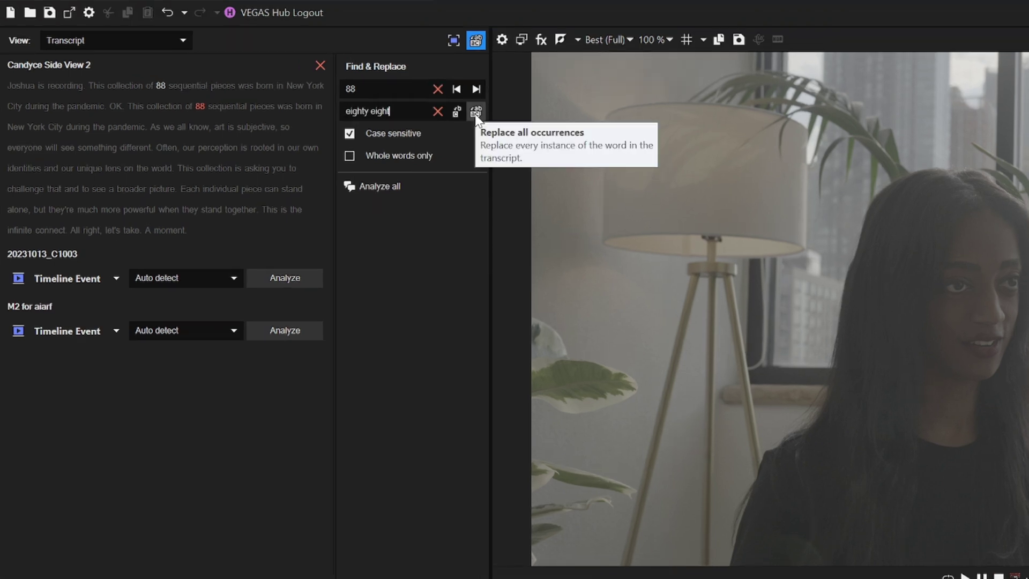
pyautogui.click(476, 112)
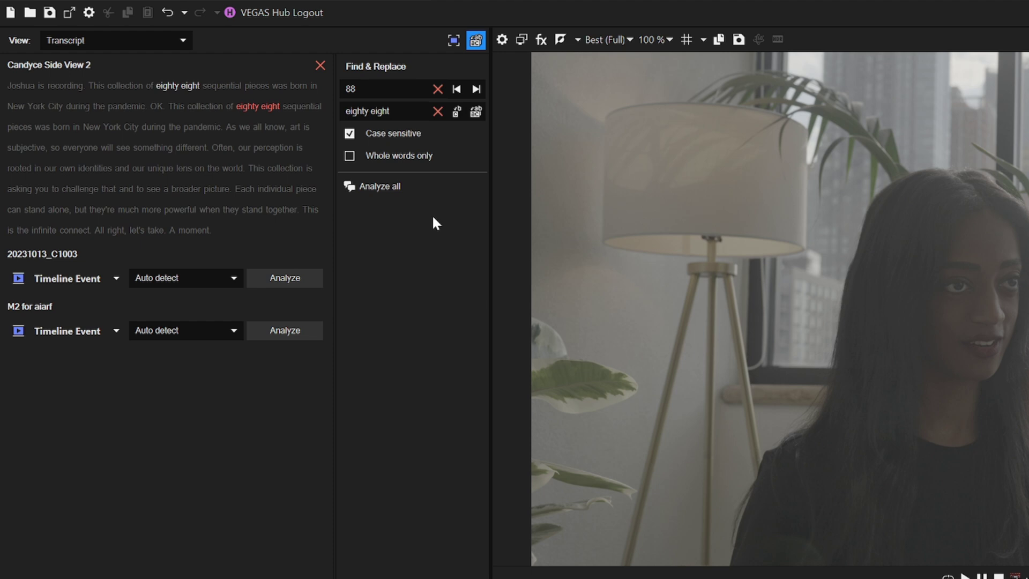
pyautogui.click(53, 40)
# Step: Set the transcript View to Subtitles and generate subtitle titles with the Subtitles preset
pyautogui.click(63, 101)
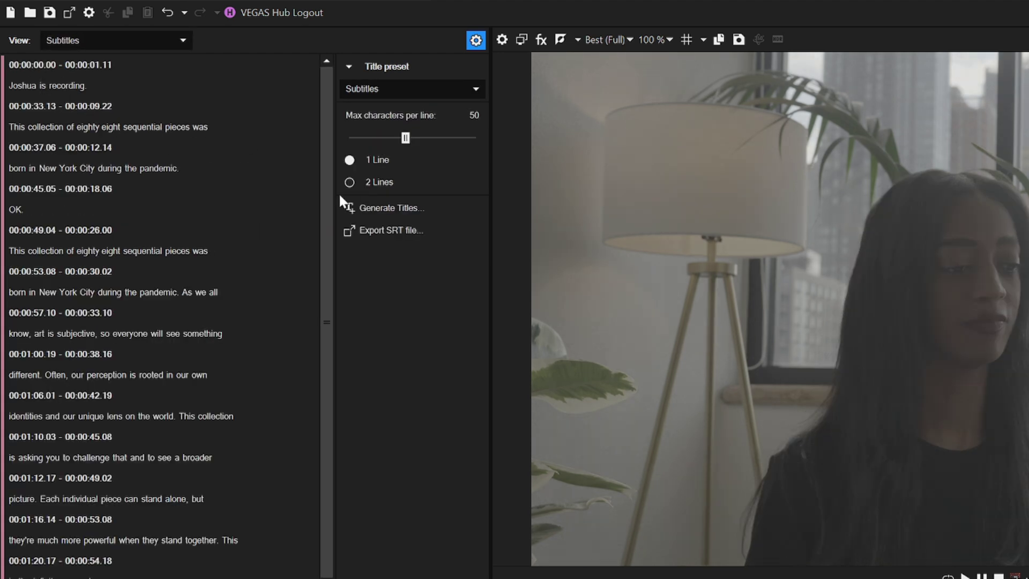
pyautogui.click(402, 213)
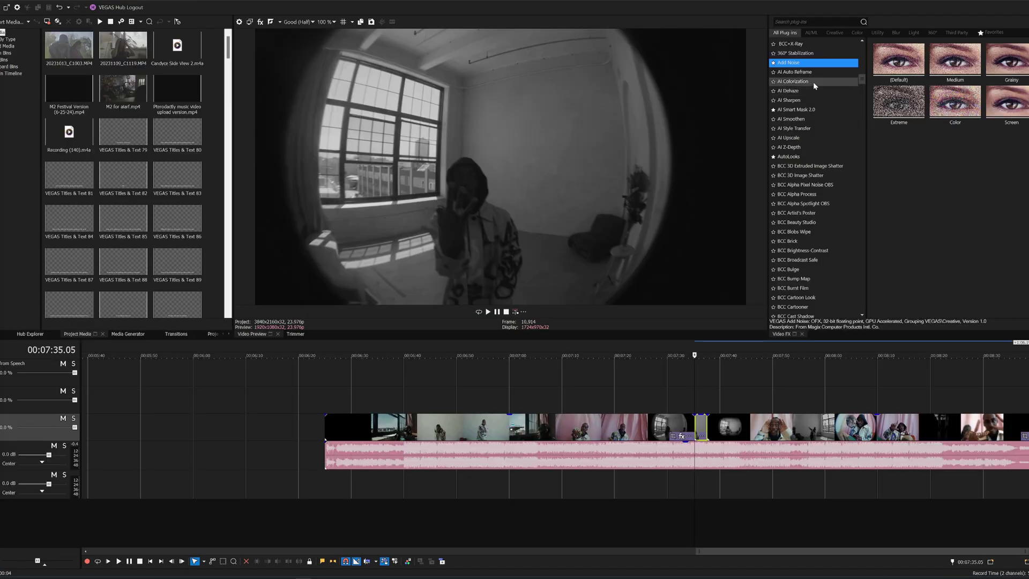
# Step: Apply AI Auto Reframe to the clip with a Portrait (9:16) preview that follows the subject
pyautogui.click(825, 73)
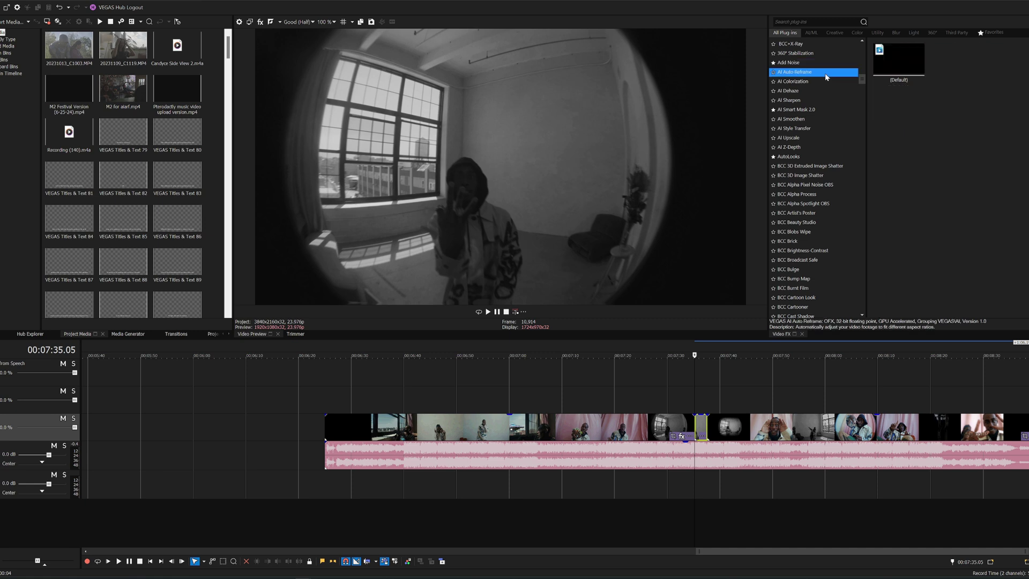
pyautogui.moveTo(899, 60); pyautogui.dragTo(743, 344)
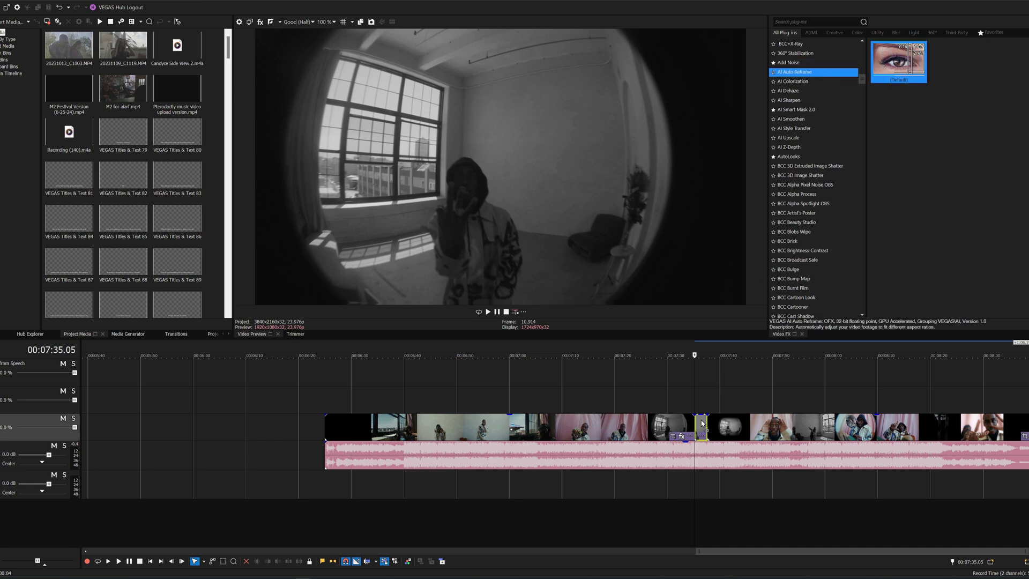
pyautogui.moveTo(702, 425); pyautogui.dragTo(702, 426)
pyautogui.click(764, 182)
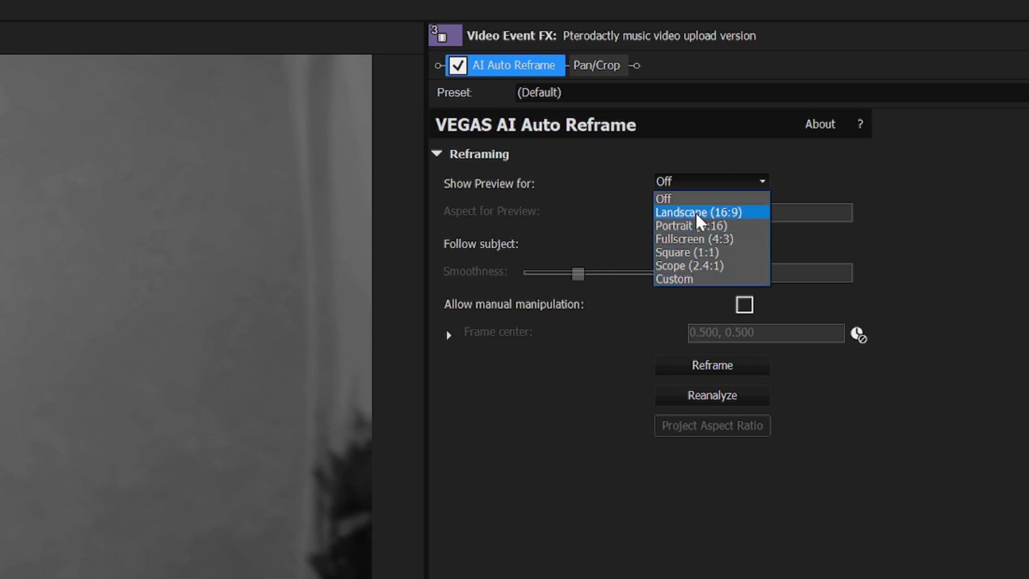
pyautogui.click(714, 224)
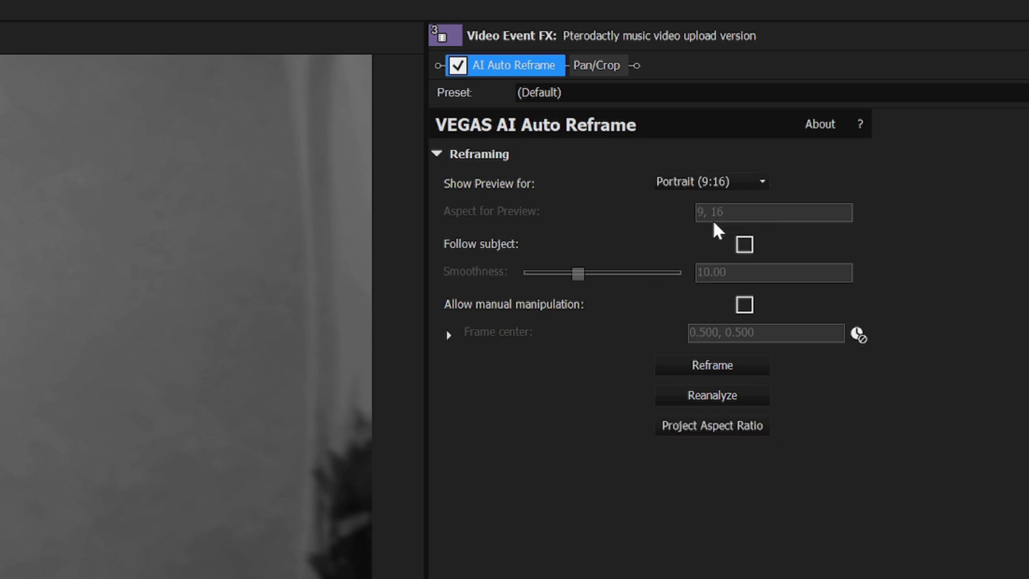
pyautogui.click(744, 246)
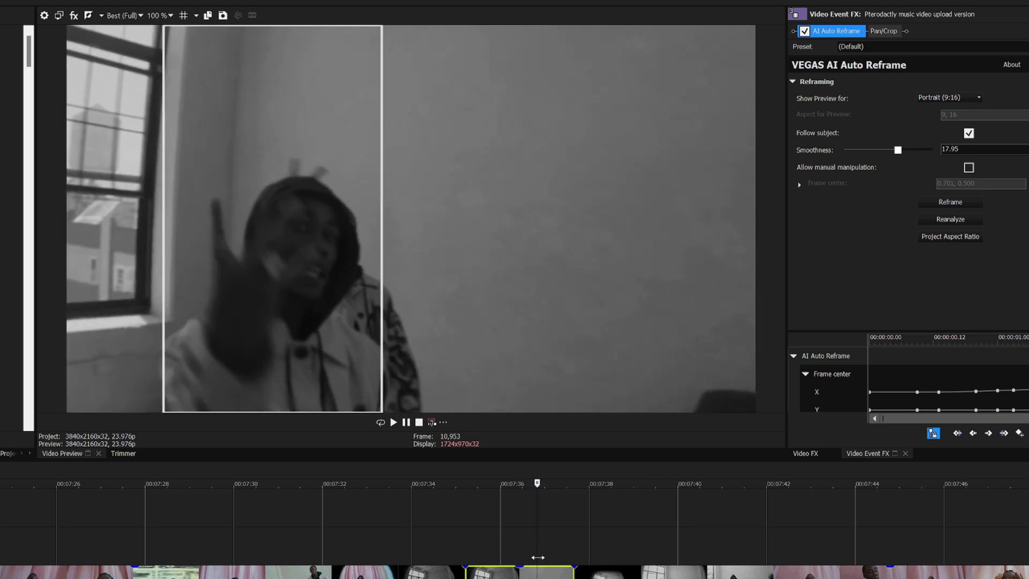
# Step: Allow manual manipulation, shift the frame center left onto the performer, and apply Project Aspect Ratio
pyautogui.click(969, 167)
pyautogui.click(340, 379)
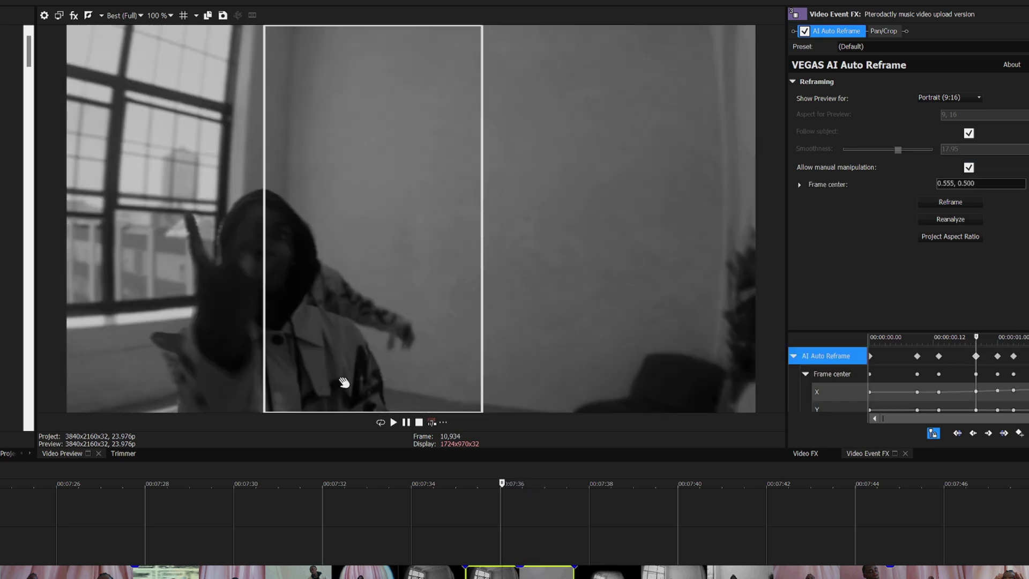
pyautogui.click(792, 379)
pyautogui.moveTo(390, 377); pyautogui.dragTo(320, 377)
pyautogui.click(870, 391)
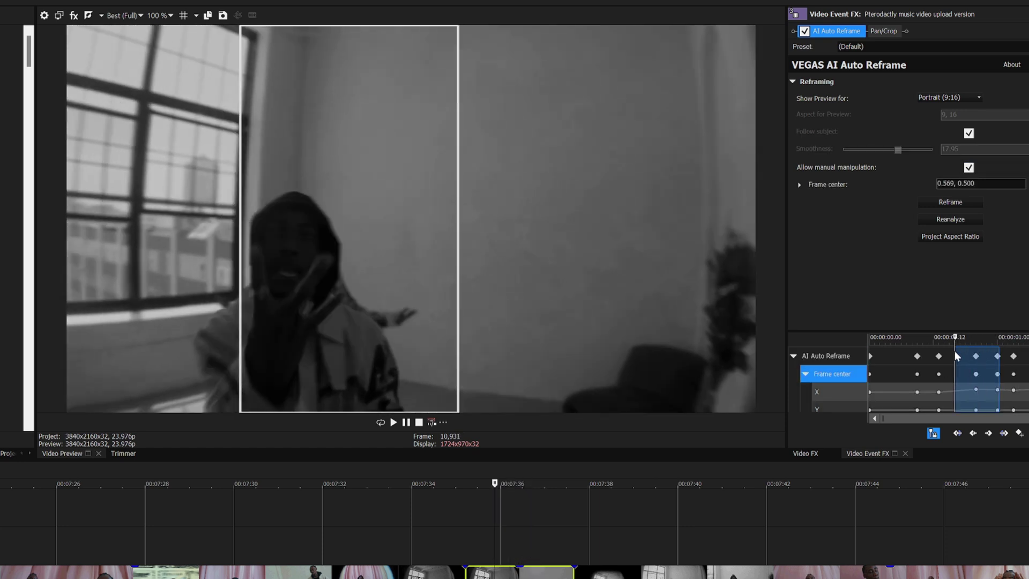
pyautogui.click(965, 239)
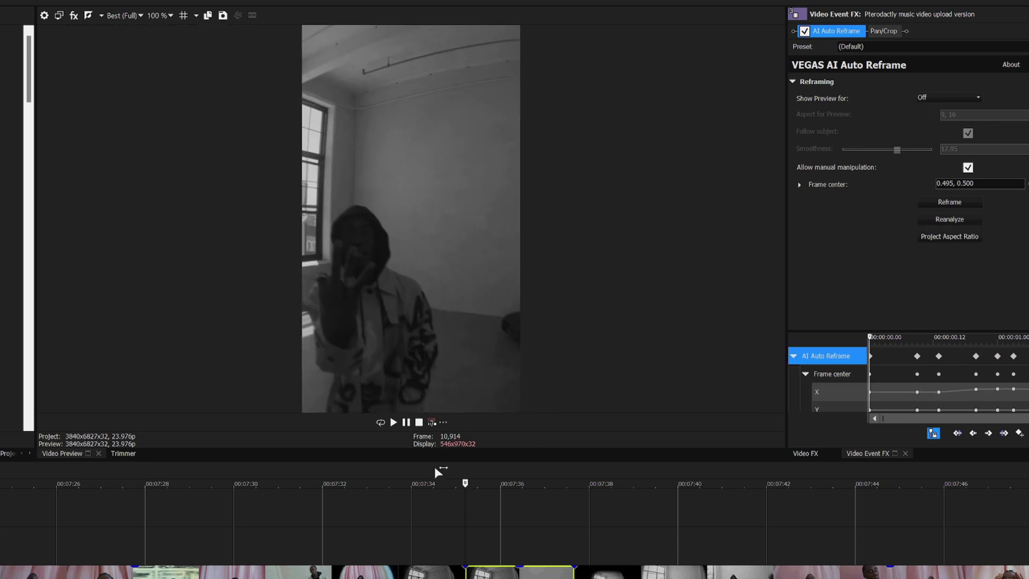
pyautogui.click(394, 423)
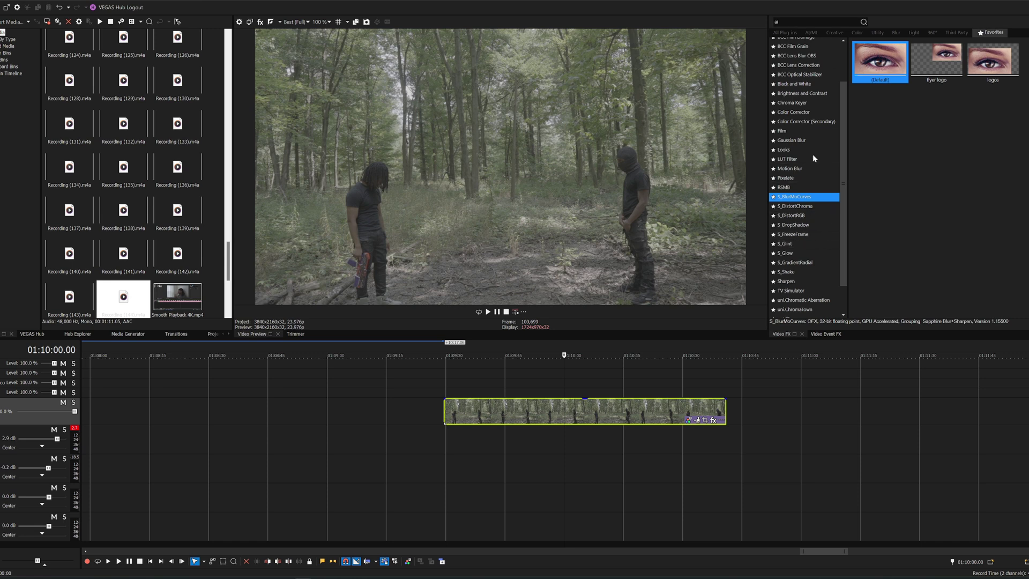
# Step: Add AI Sharpen at High detail, Amount 0.60, and raise AI Smoothen Amount to 0.46
pyautogui.scroll(2, 813, 153)
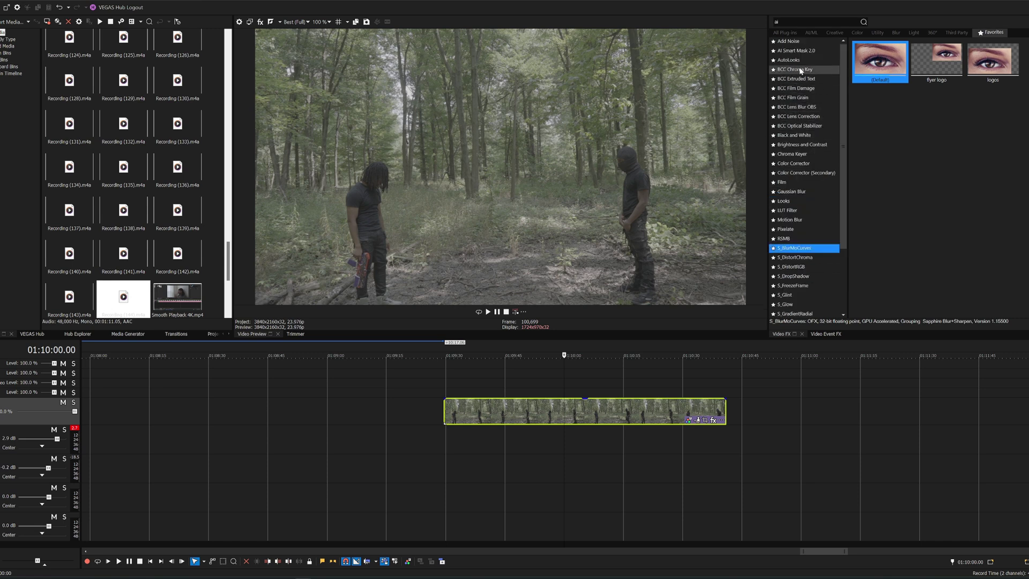
pyautogui.moveTo(801, 70); pyautogui.dragTo(581, 416)
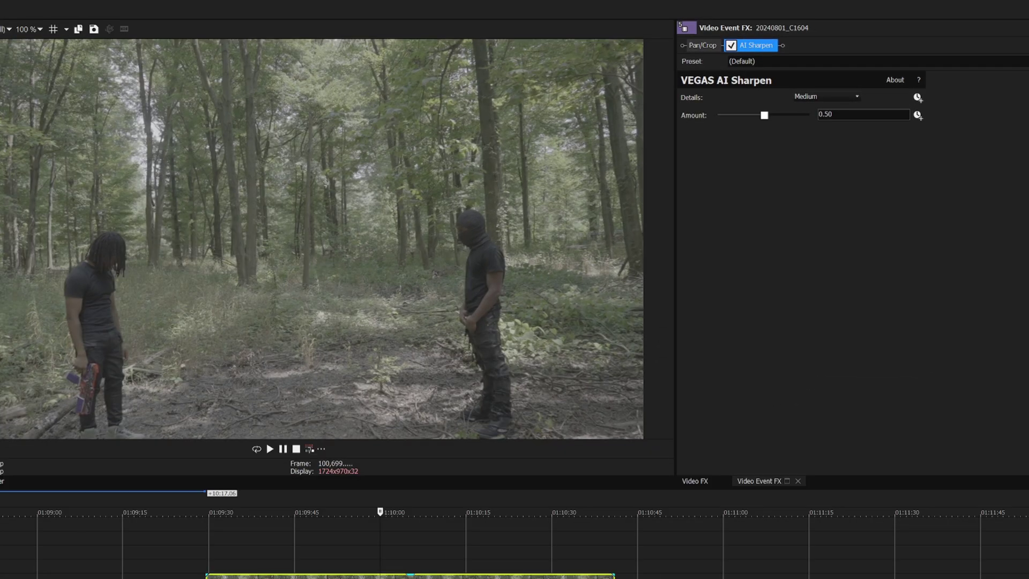
pyautogui.click(819, 99)
pyautogui.click(805, 121)
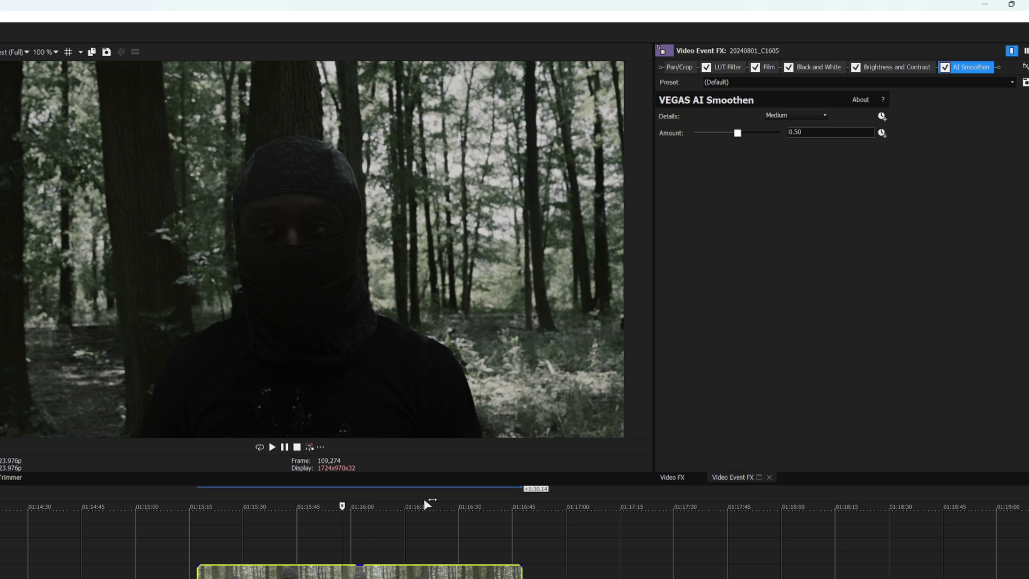
pyautogui.click(819, 117)
pyautogui.click(773, 139)
pyautogui.moveTo(738, 132); pyautogui.dragTo(745, 133)
pyautogui.moveTo(724, 141); pyautogui.dragTo(733, 141)
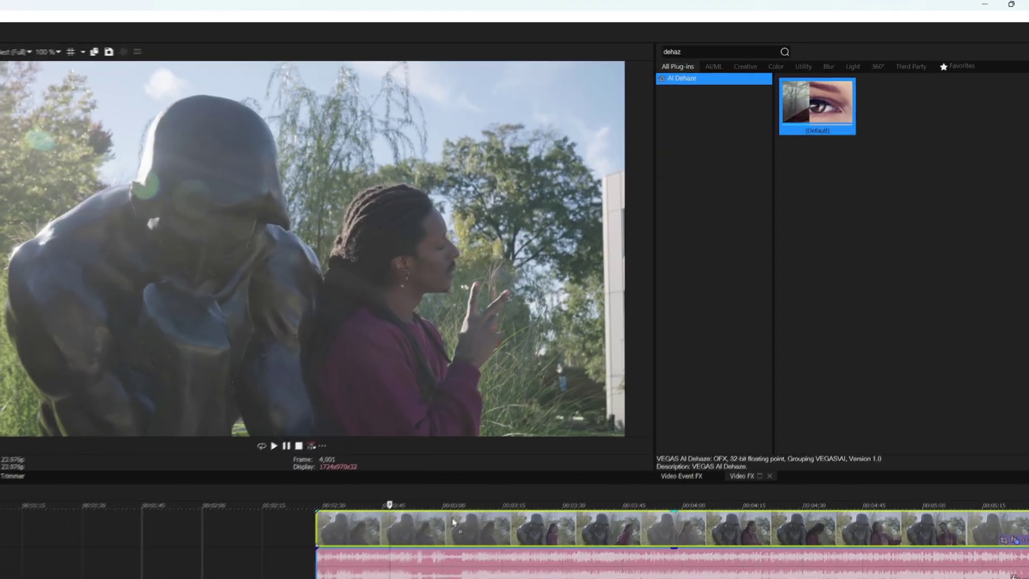
# Step: Apply AI Dehaze to the statue clip: High detail, Amount 0.46, artifact-reduction Gain about 1.01
pyautogui.moveTo(816, 104); pyautogui.dragTo(448, 522)
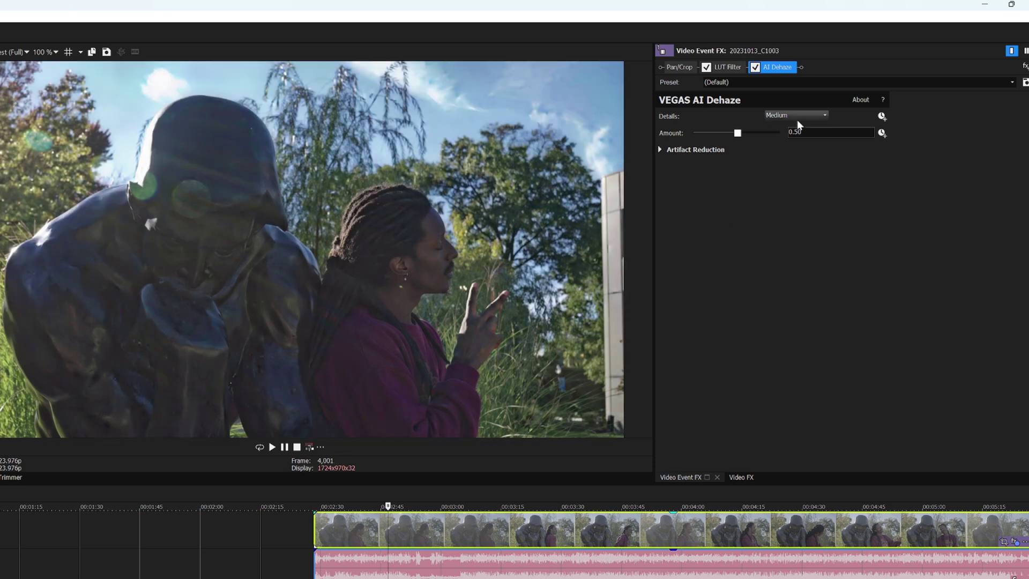
pyautogui.click(796, 117)
pyautogui.click(780, 138)
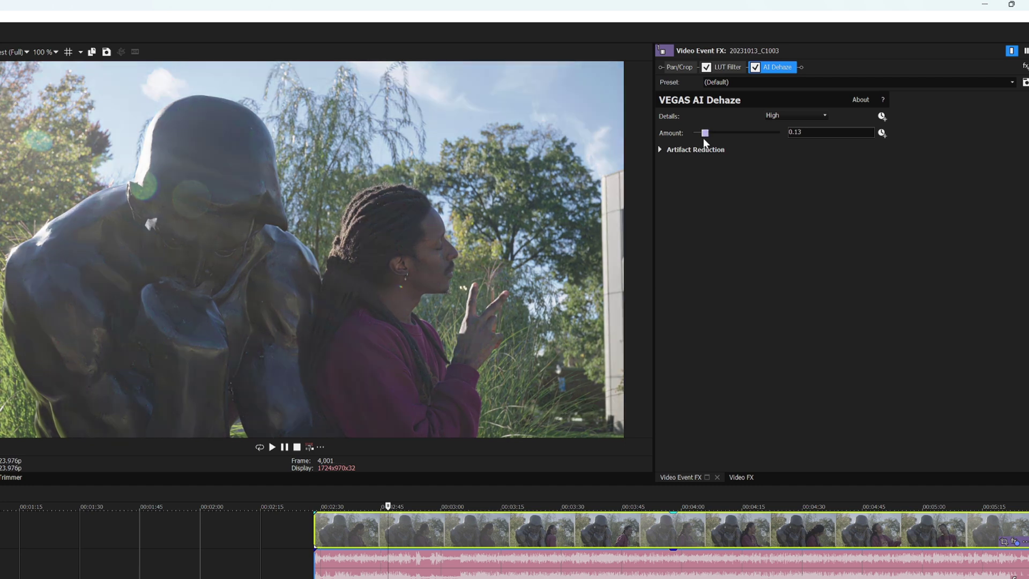
pyautogui.click(755, 67)
pyautogui.click(684, 150)
pyautogui.moveTo(742, 166); pyautogui.dragTo(704, 171)
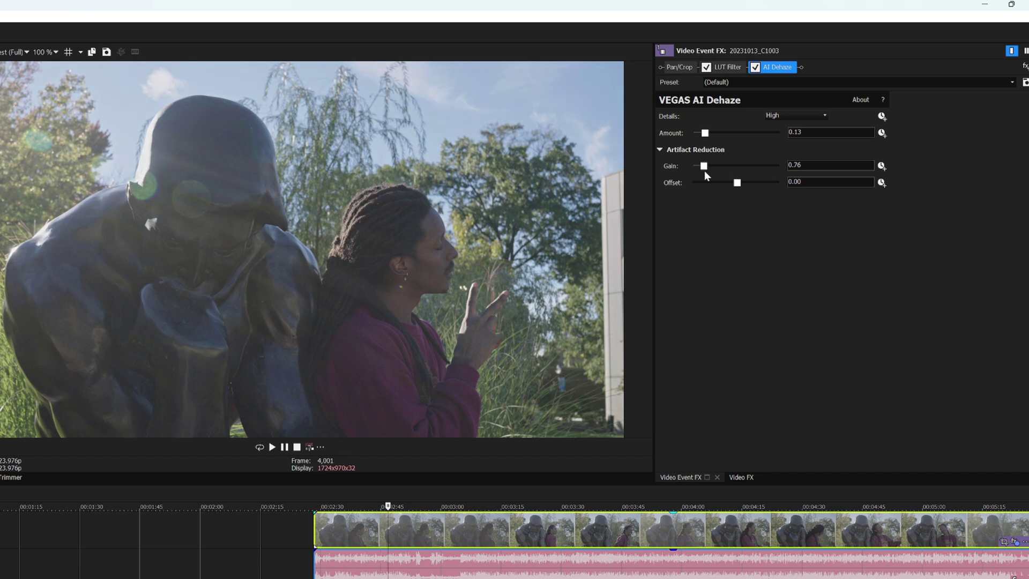
pyautogui.moveTo(705, 133); pyautogui.dragTo(735, 134)
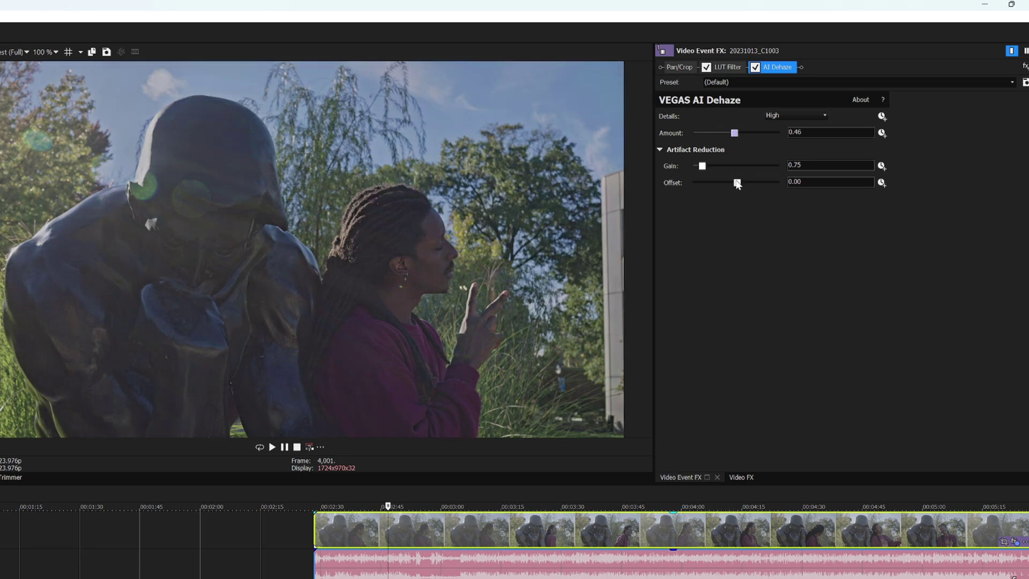
pyautogui.moveTo(702, 166); pyautogui.dragTo(730, 187)
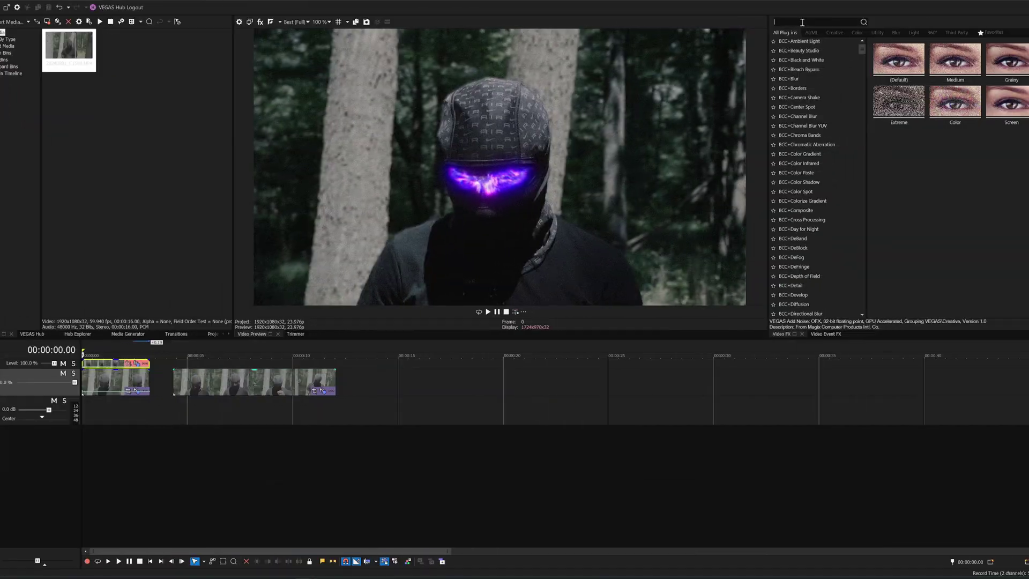
# Step: Mask the figure's eye area with AI Smart Mask 2.0, motion-track it forward, and enable AI Style Transfer
pyautogui.write('tyle')
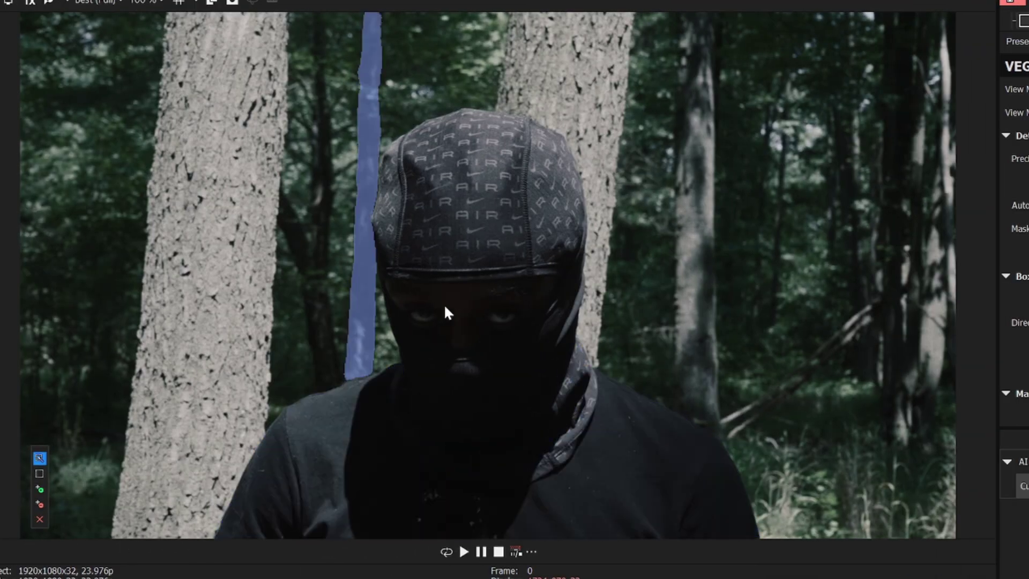
pyautogui.click(471, 302)
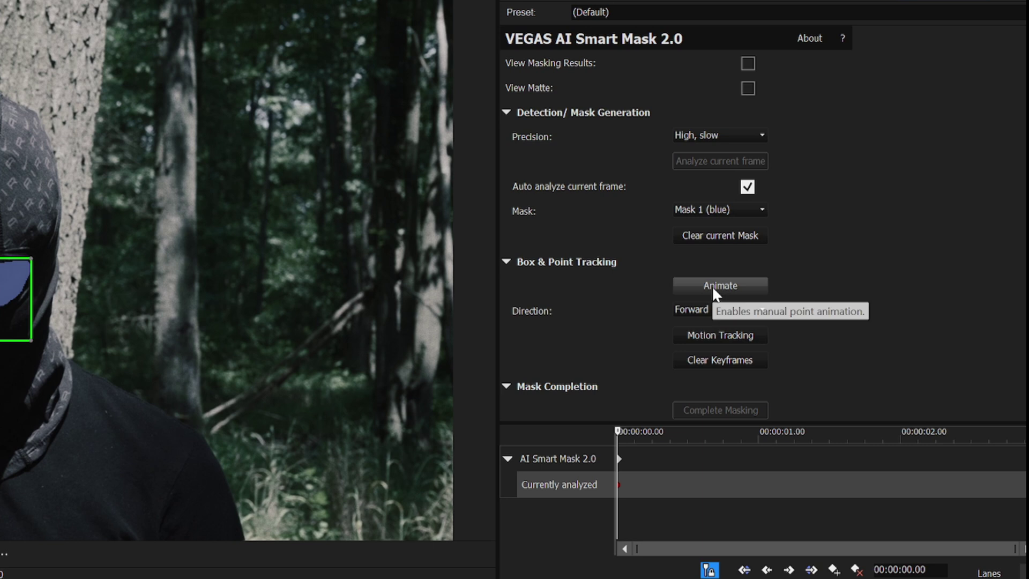
pyautogui.click(714, 286)
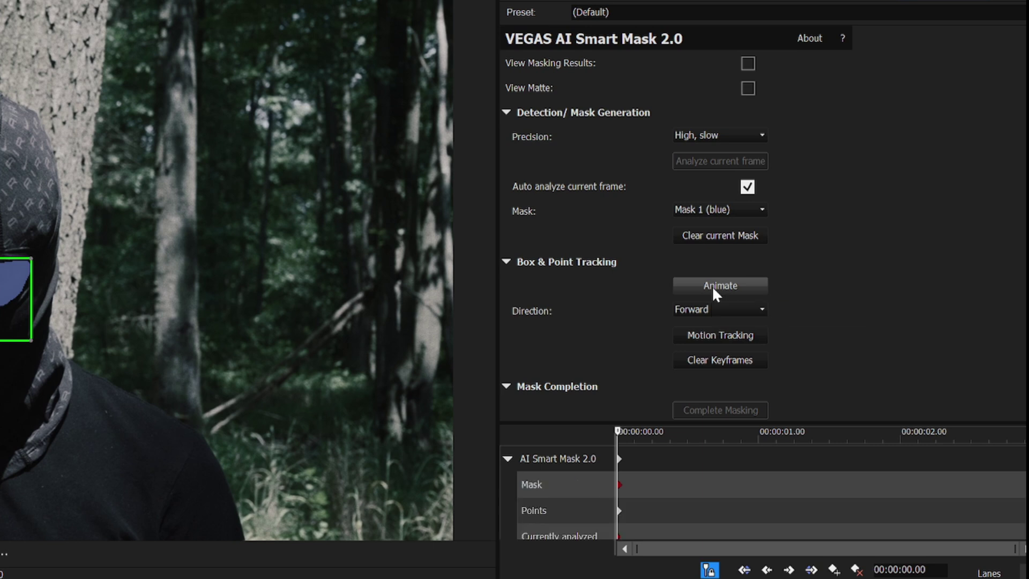
pyautogui.click(716, 335)
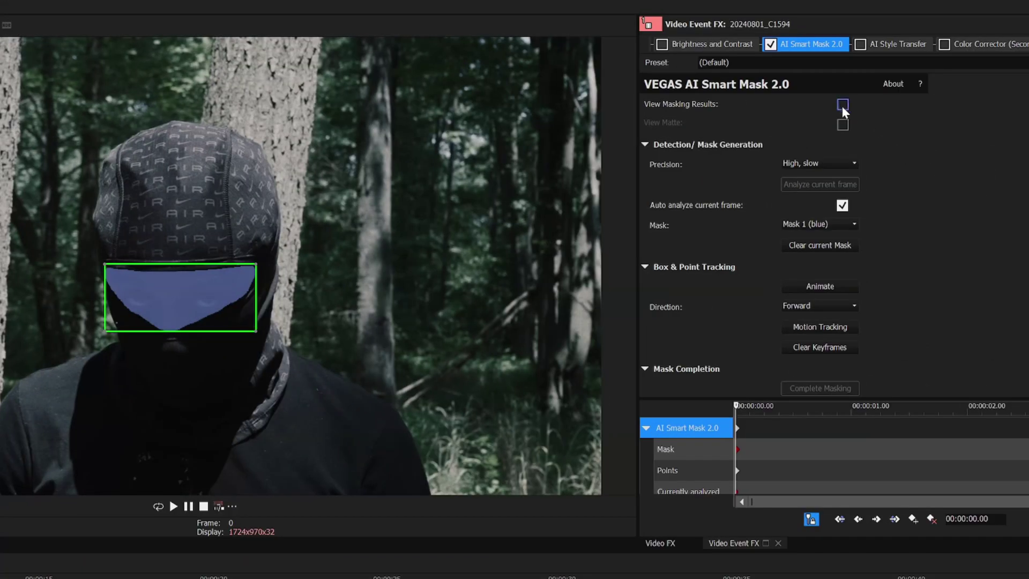
pyautogui.click(842, 106)
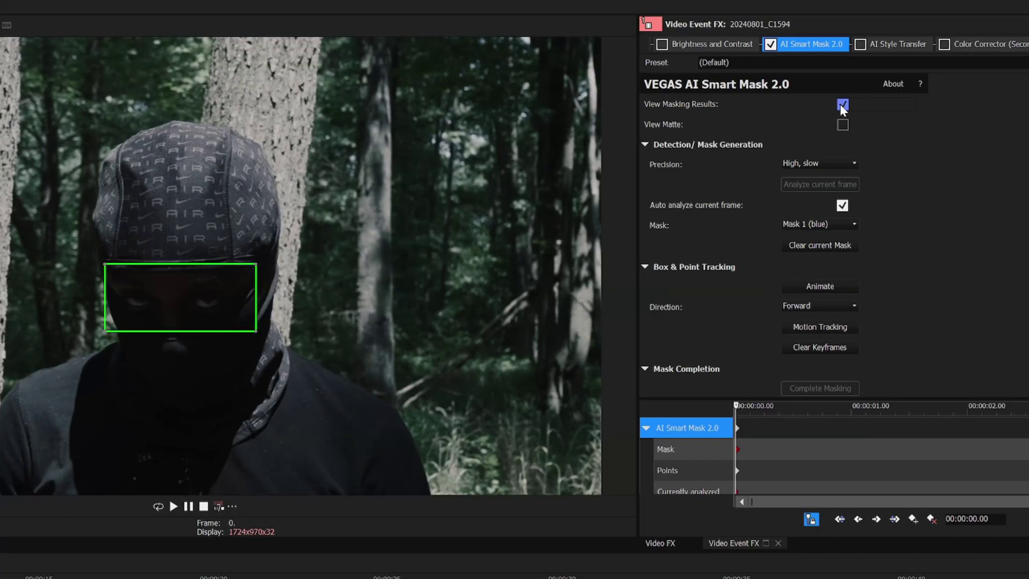
pyautogui.click(860, 45)
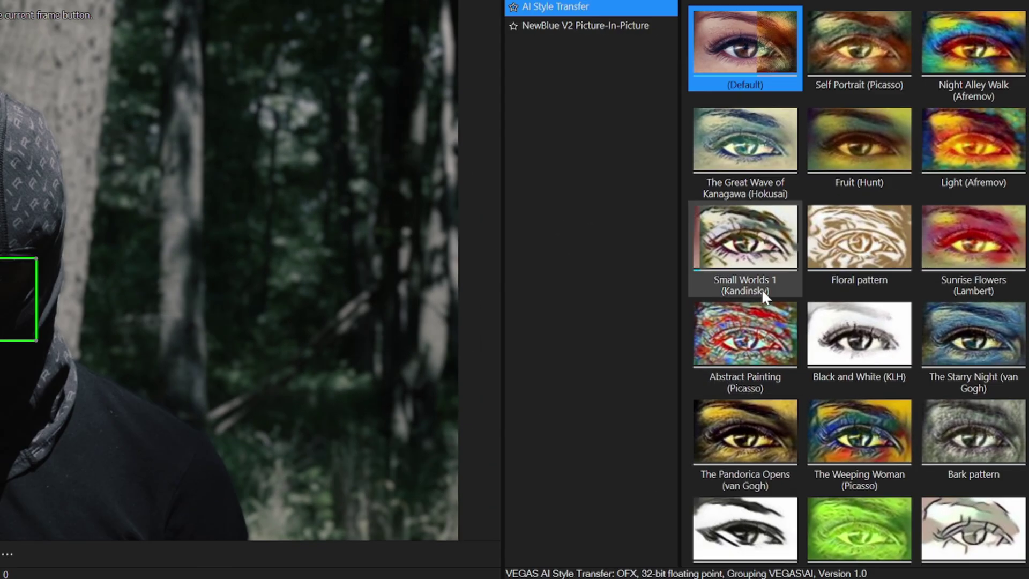
# Step: Style the masked eyes with the Floral pattern preset, Pre-defined Reference, at Original detail
pyautogui.scroll(-4, 761, 289)
pyautogui.scroll(5, 858, 284)
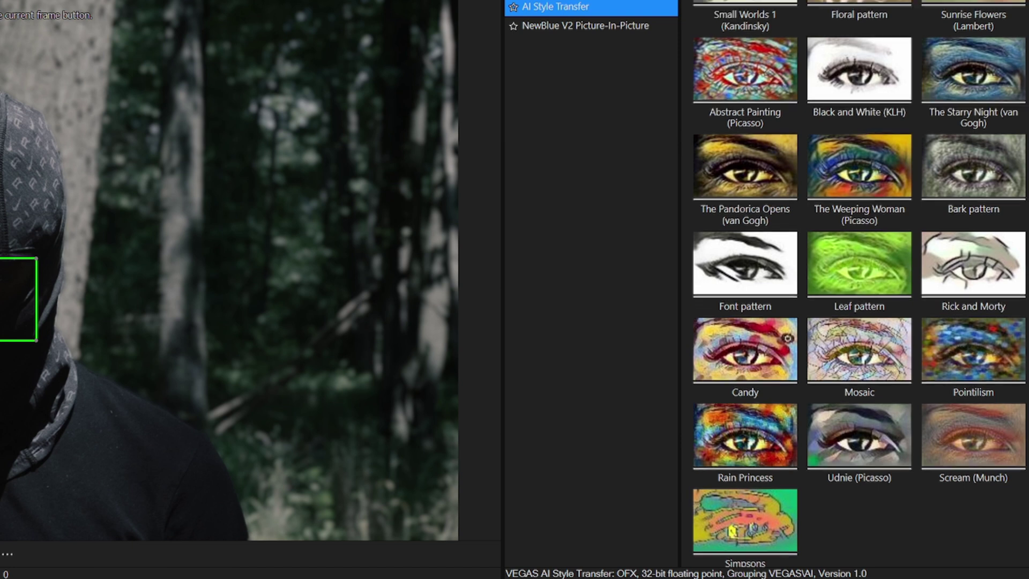
pyautogui.scroll(-5, 857, 284)
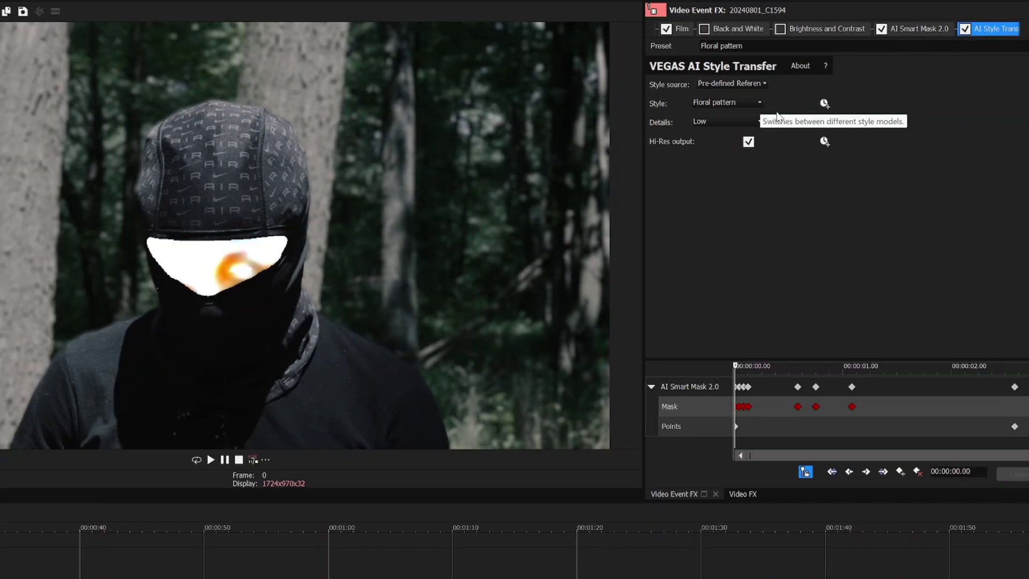
pyautogui.click(762, 83)
pyautogui.click(753, 103)
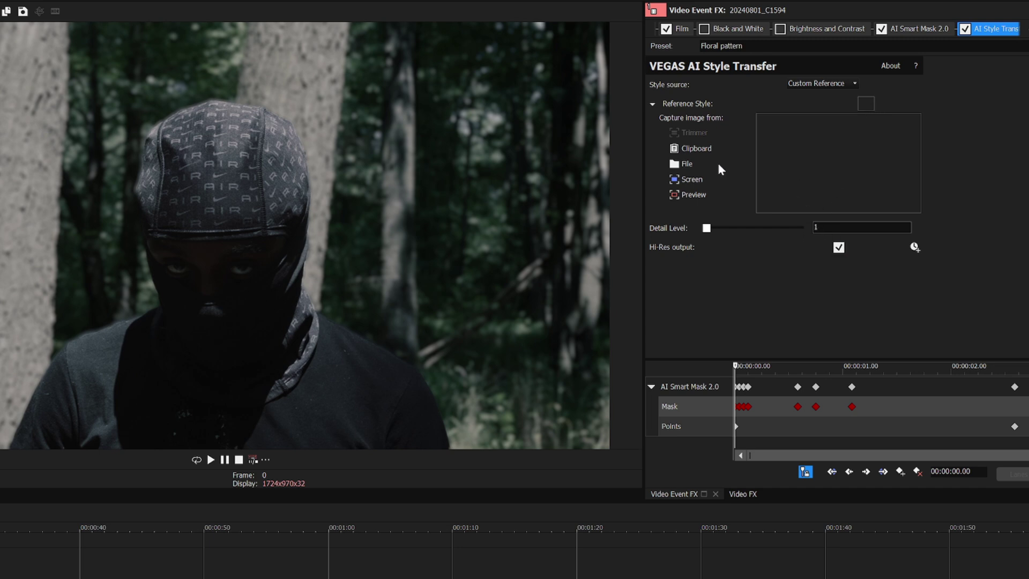
pyautogui.hotkey('ctrl', 'z')
pyautogui.click(735, 121)
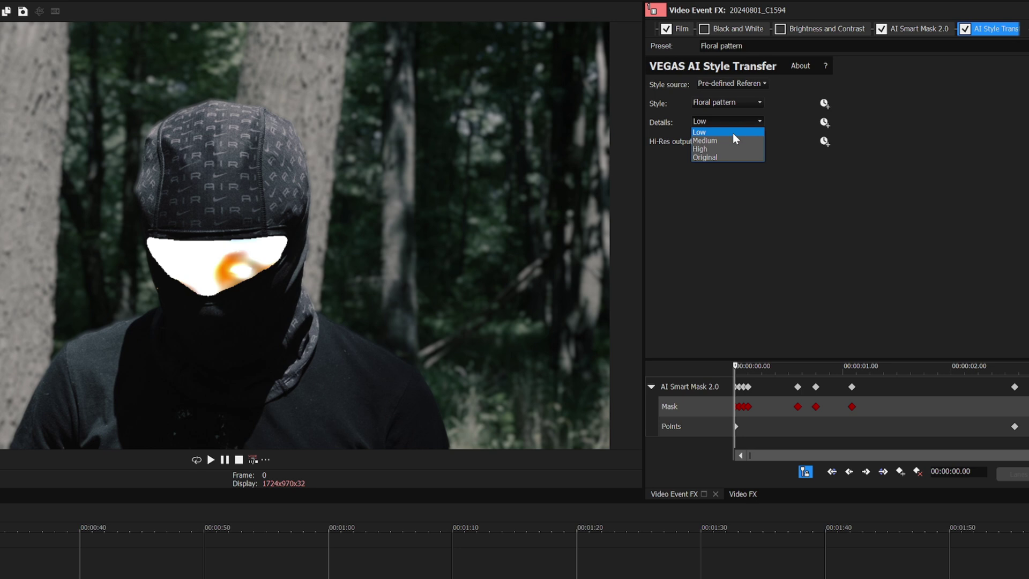
pyautogui.click(720, 158)
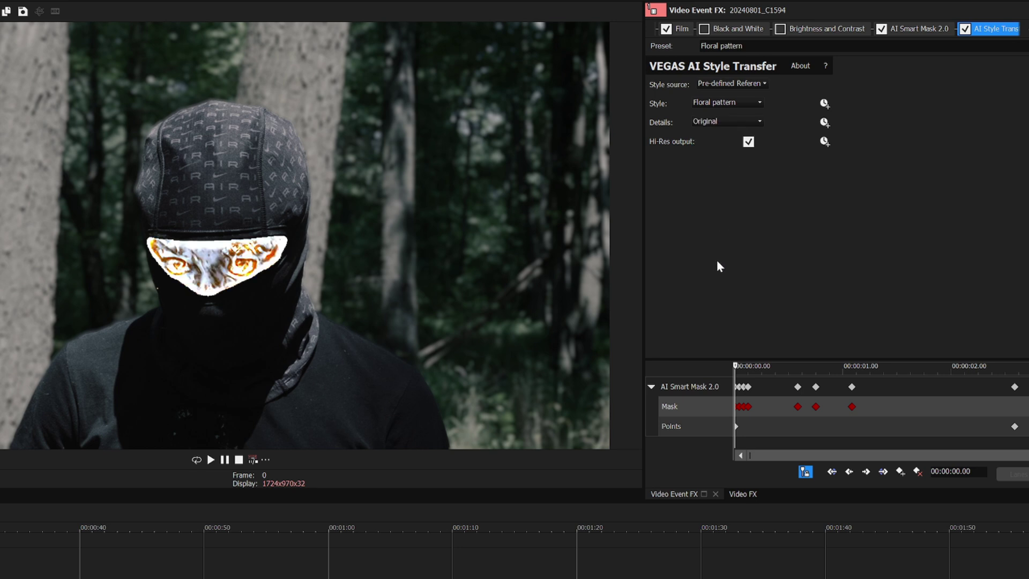
pyautogui.click(733, 494)
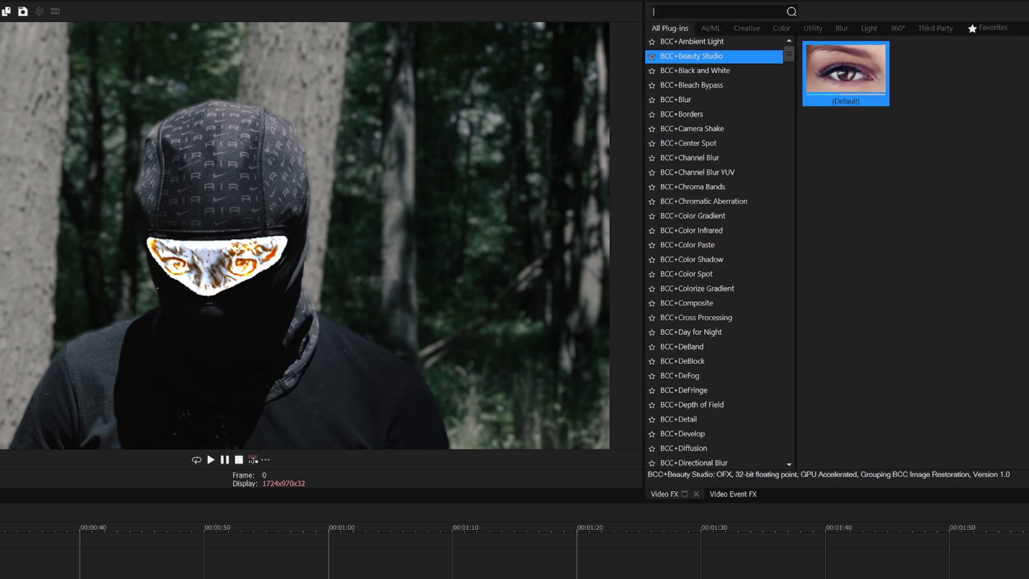
# Step: Apply the (Default) VEGAS Invert preset to the clip so the stylised eyes turn blue
pyautogui.write('invert')
pyautogui.click(697, 70)
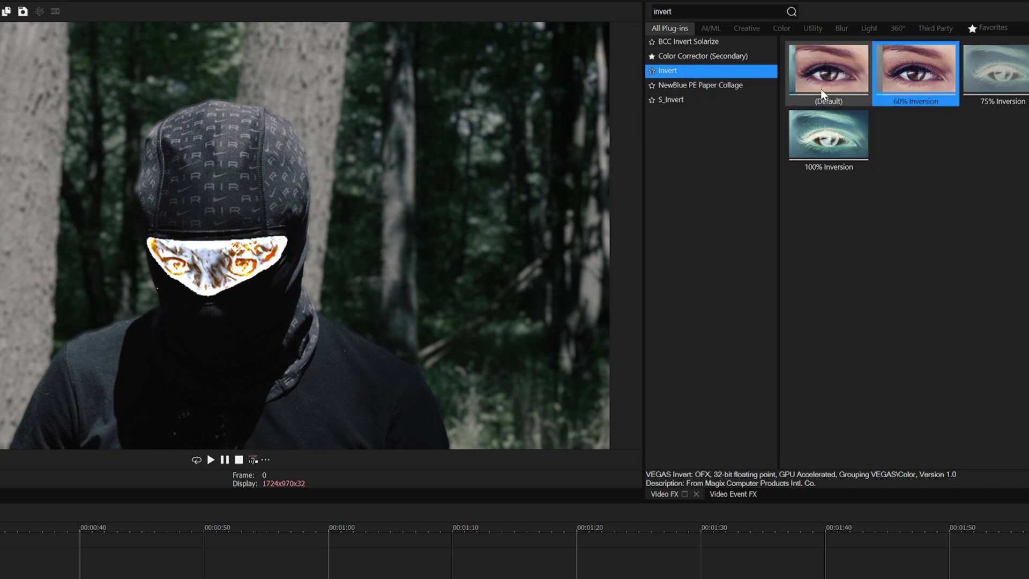
pyautogui.moveTo(823, 94); pyautogui.dragTo(626, 169)
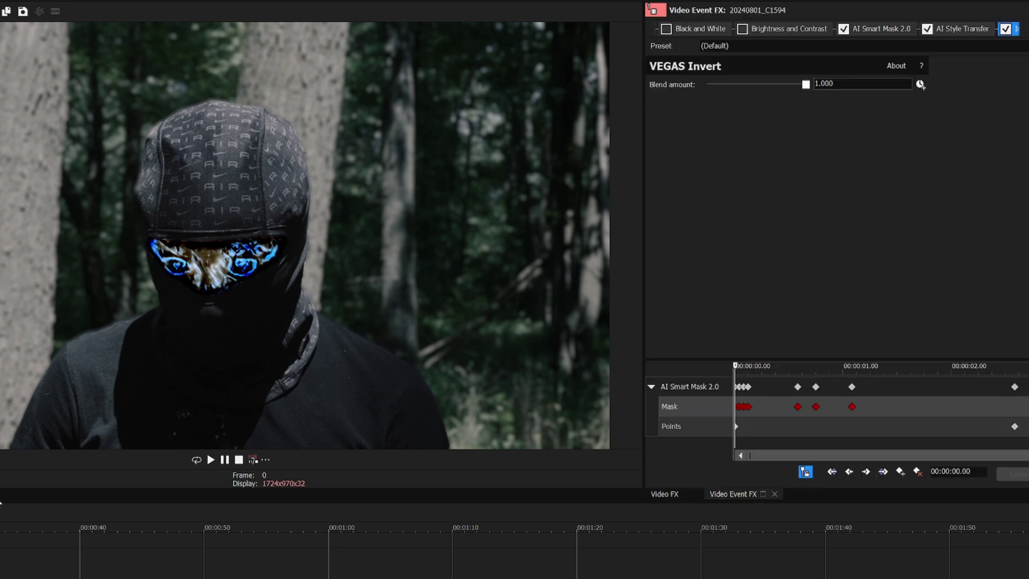